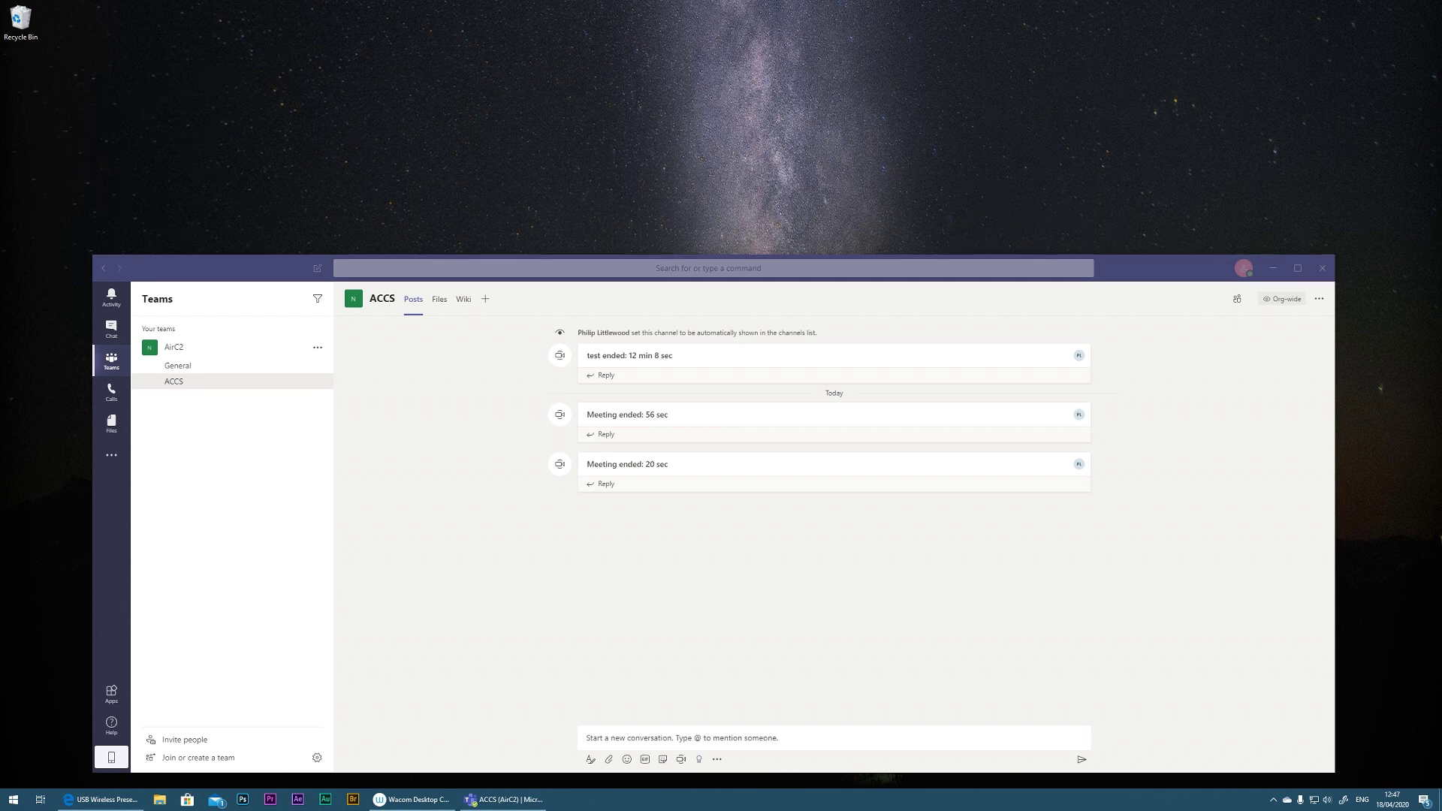
# Nudge the Teams window into place and search the Start menu for 'te'.
pyautogui.moveTo(245, 269); pyautogui.dragTo(239, 277)
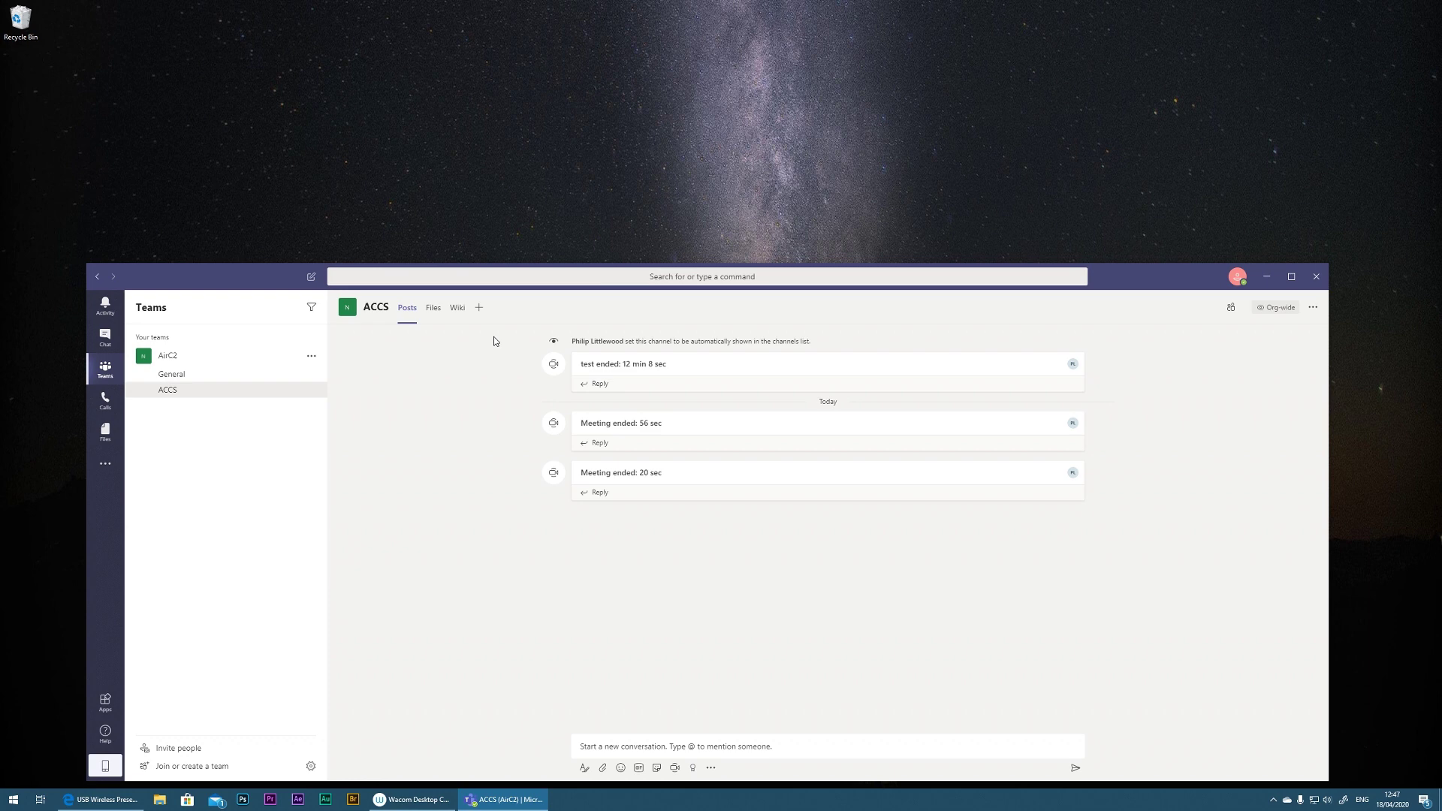
pyautogui.moveTo(231, 284); pyautogui.dragTo(238, 284)
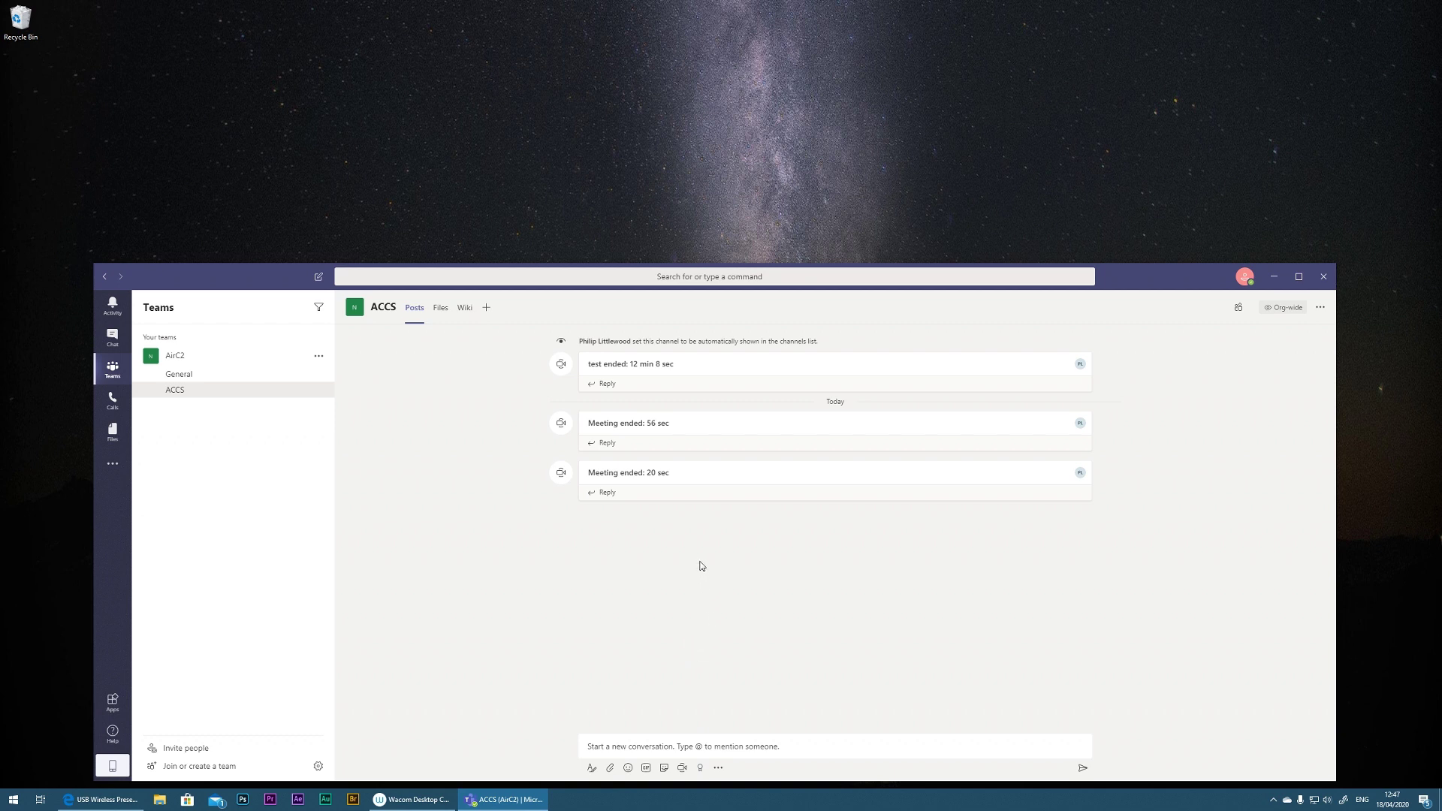
pyautogui.click(22, 804)
pyautogui.click(22, 805)
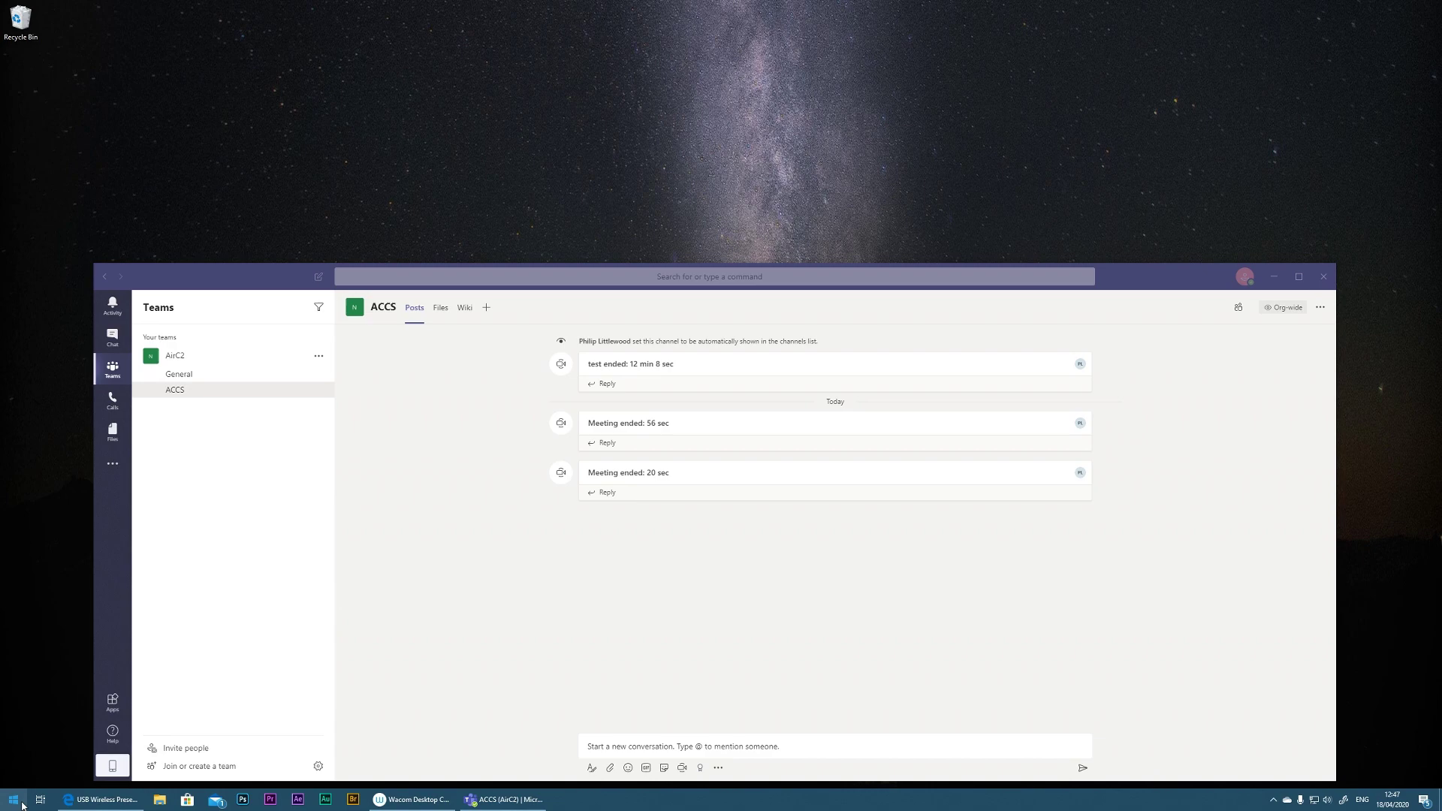
pyautogui.click(22, 805)
pyautogui.write('te')
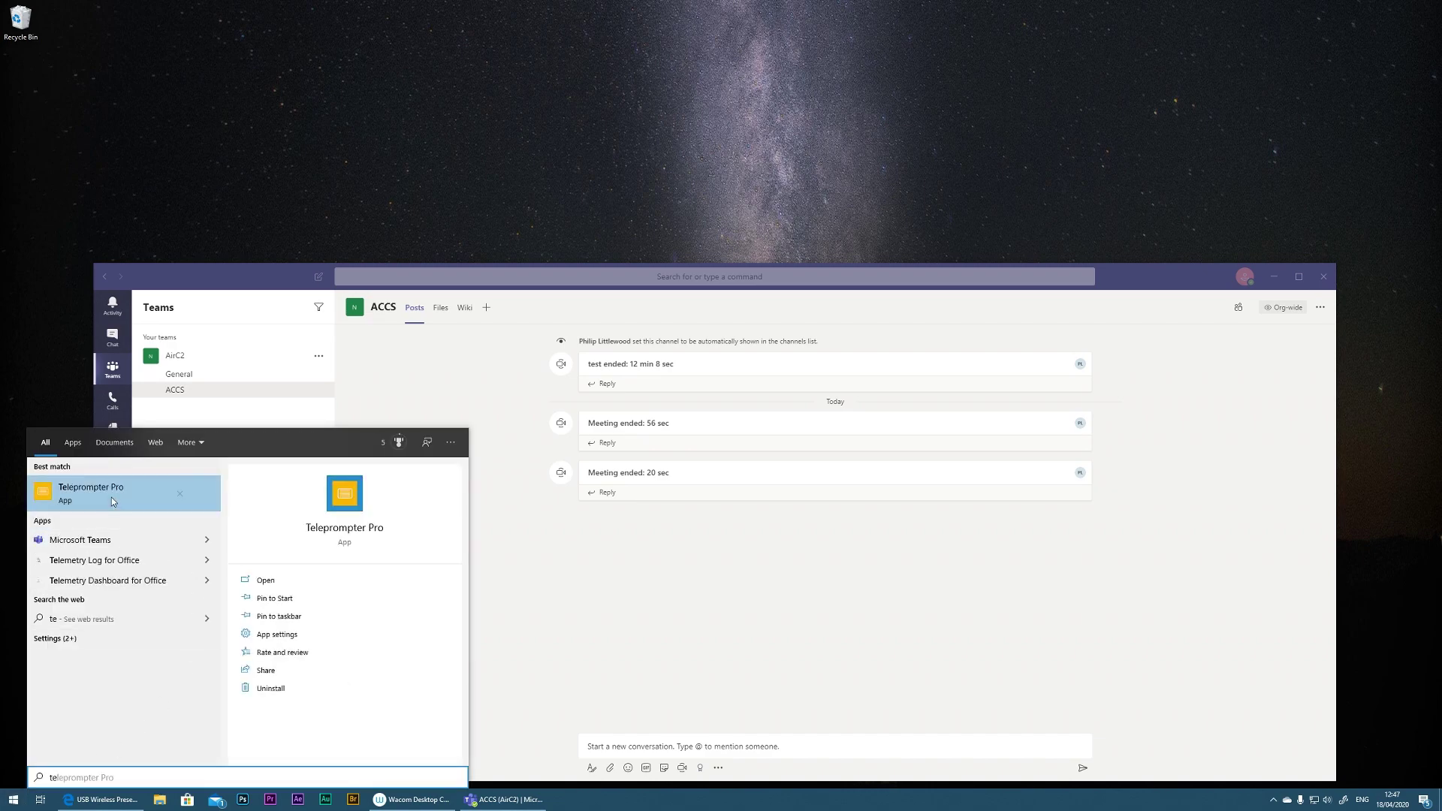
# Launch Teleprompter Pro and check the welcome script in the editor before closing it.
pyautogui.click(112, 494)
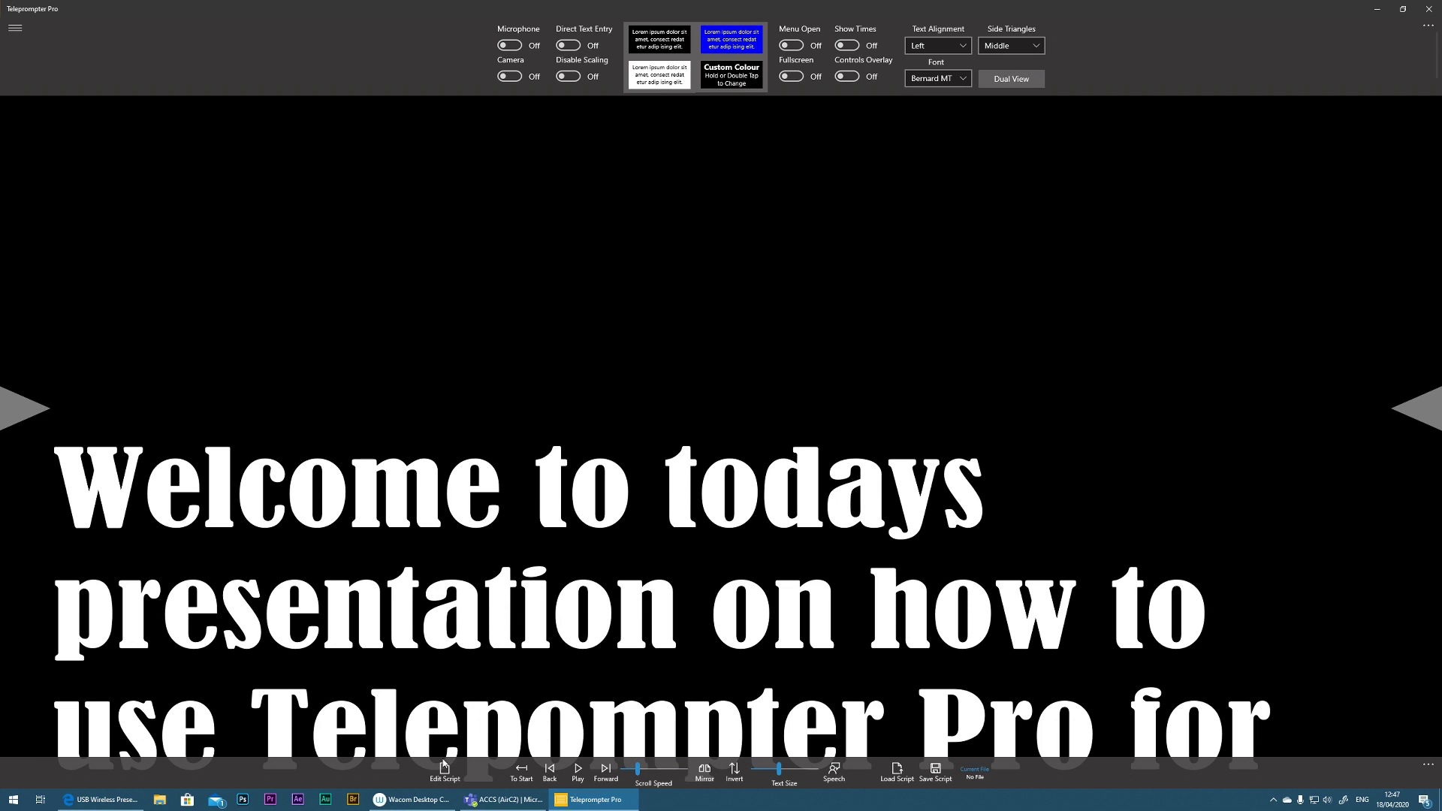
pyautogui.click(444, 766)
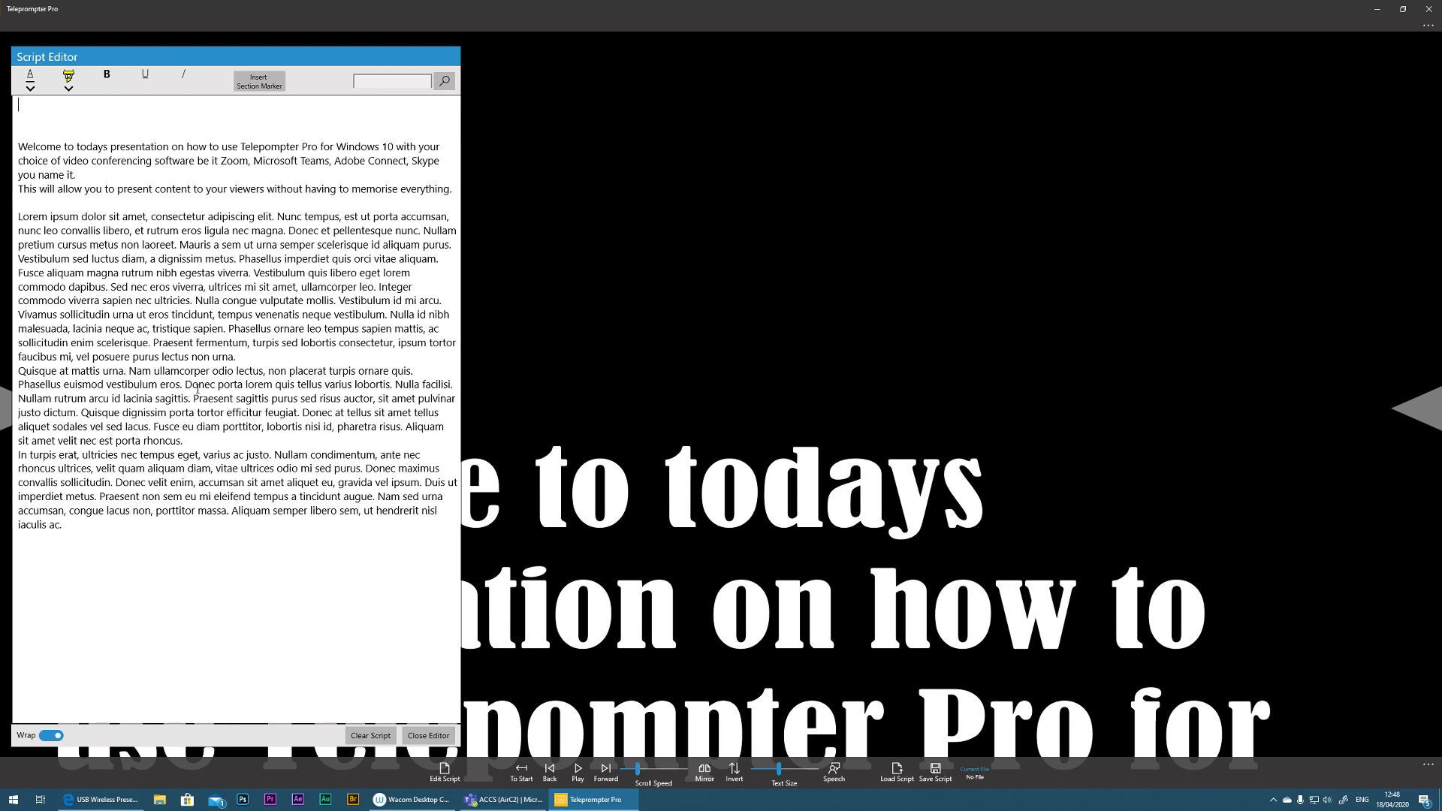
pyautogui.click(439, 737)
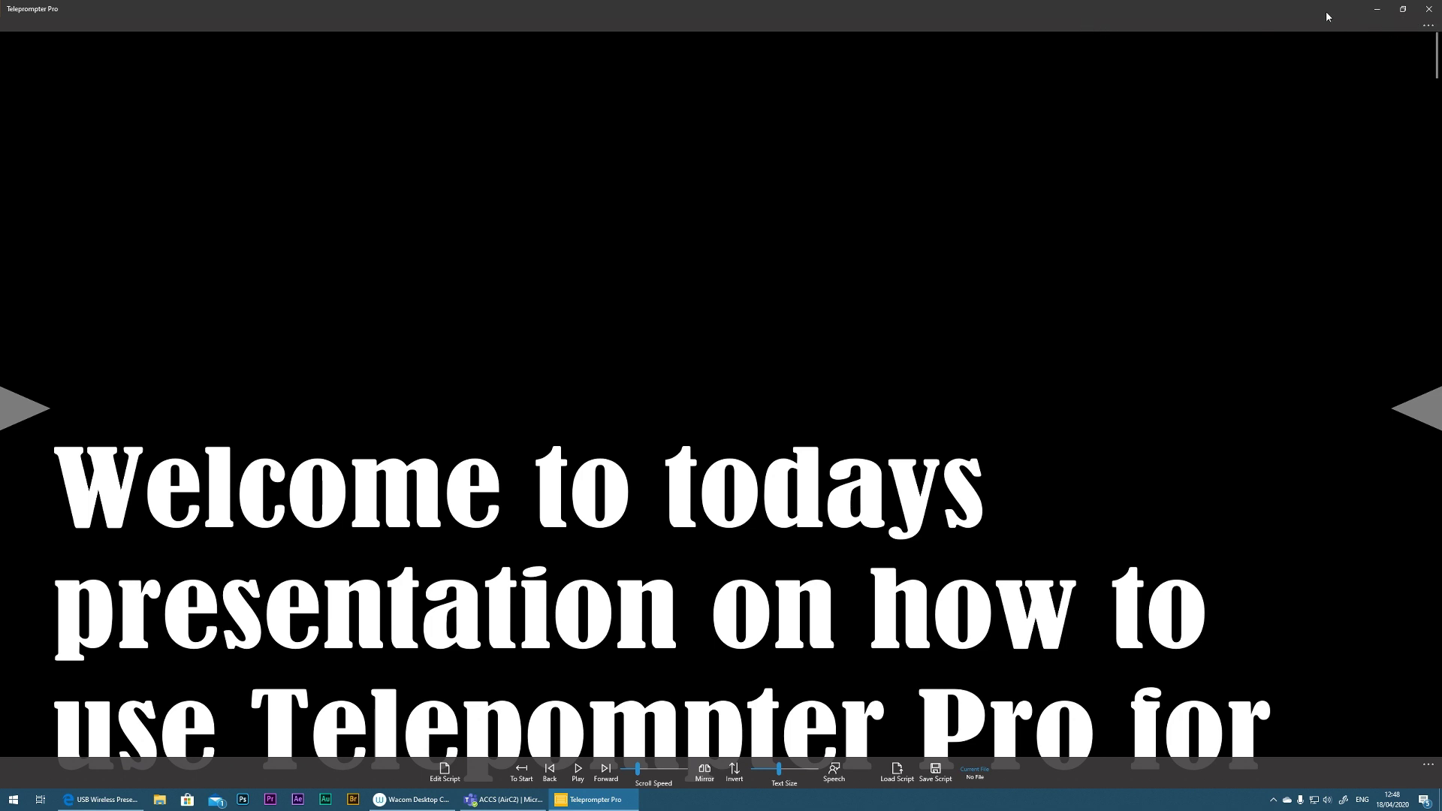
# Restore the prompter from full-screen, move it to the top edge, resize both sides, and show settings.
pyautogui.click(1400, 15)
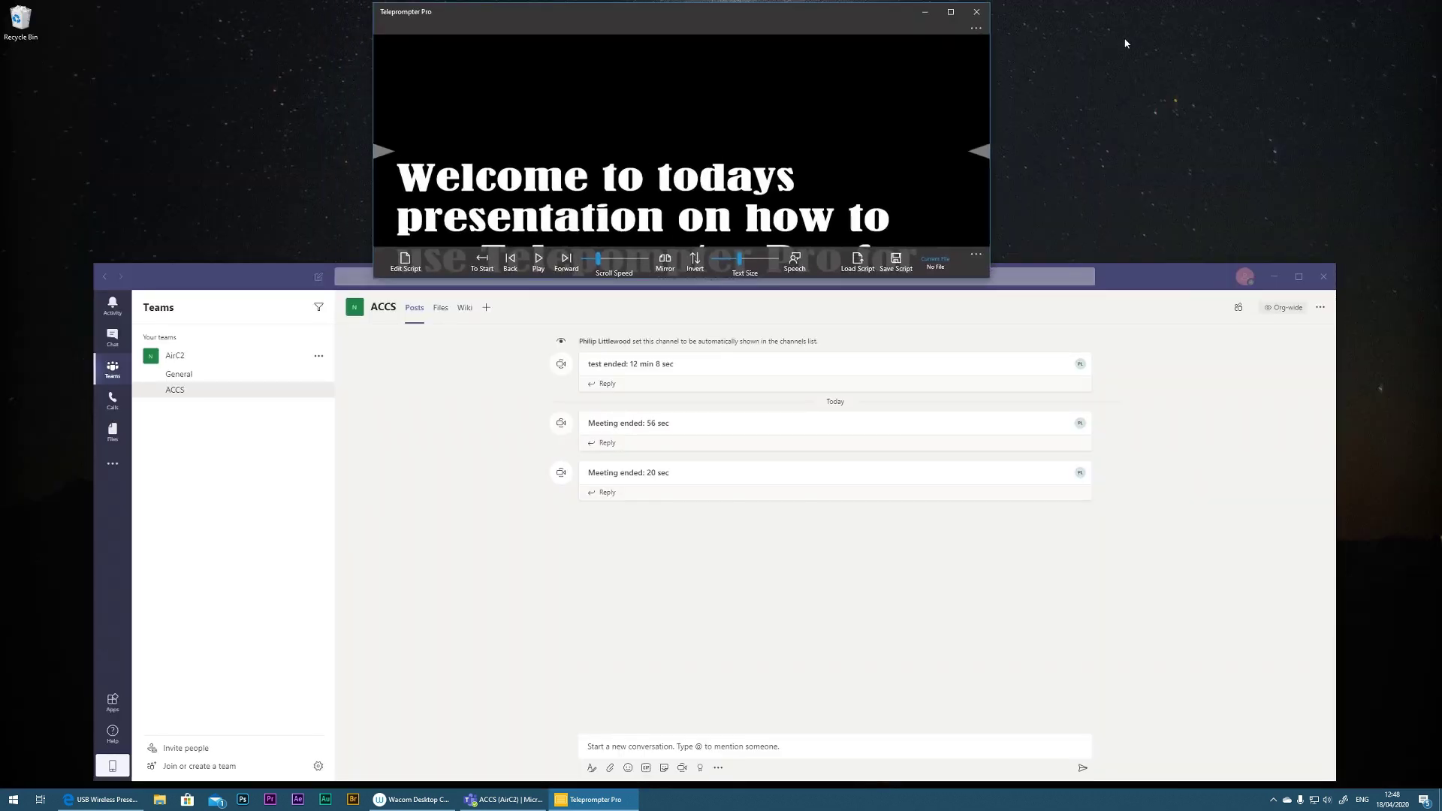
pyautogui.moveTo(795, 15)
pyautogui.mouseDown()
pyautogui.moveTo(781, 94)
pyautogui.moveTo(809, 18)
pyautogui.mouseUp()
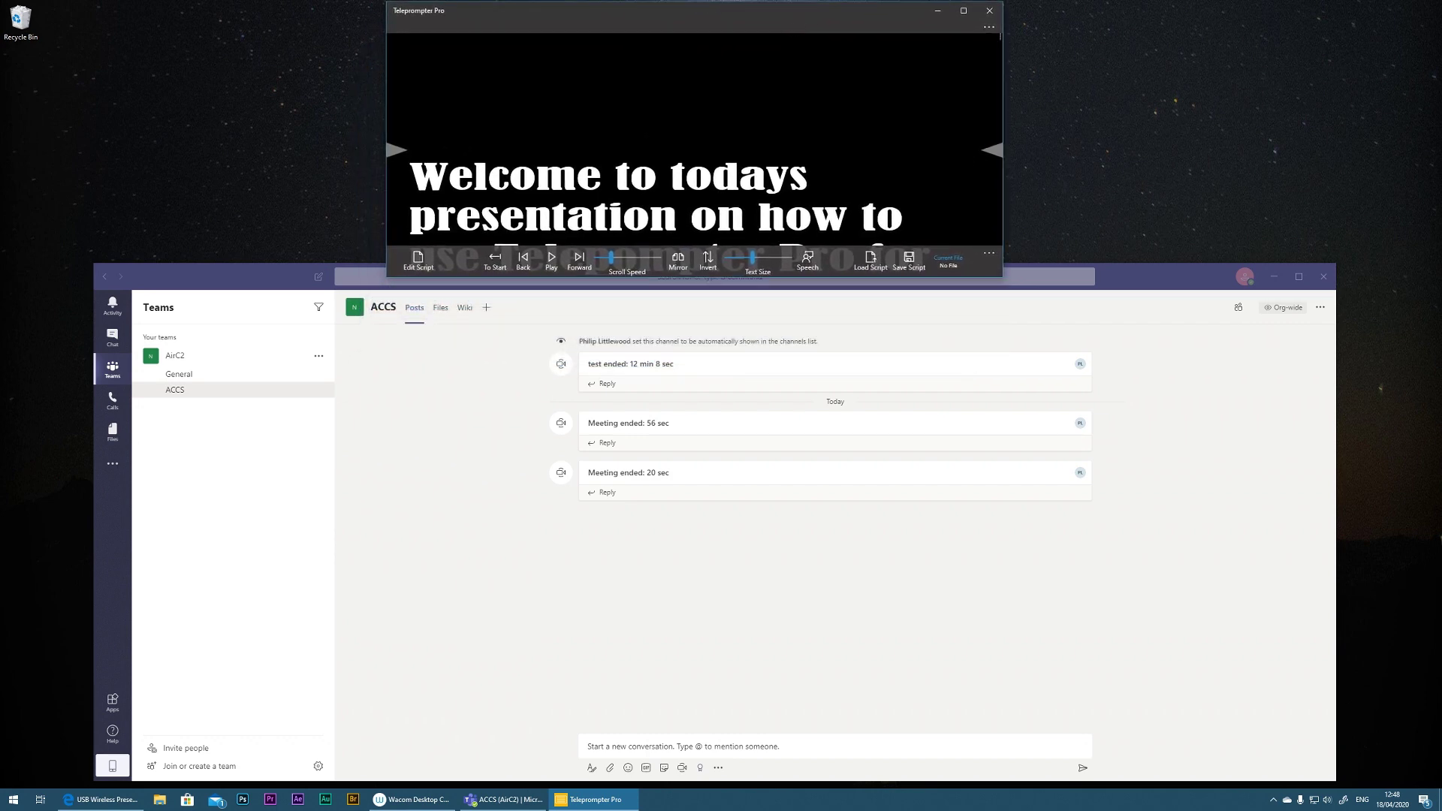
pyautogui.moveTo(385, 100)
pyautogui.mouseDown()
pyautogui.moveTo(323, 100)
pyautogui.moveTo(426, 107)
pyautogui.moveTo(343, 110)
pyautogui.moveTo(405, 114)
pyautogui.mouseUp()
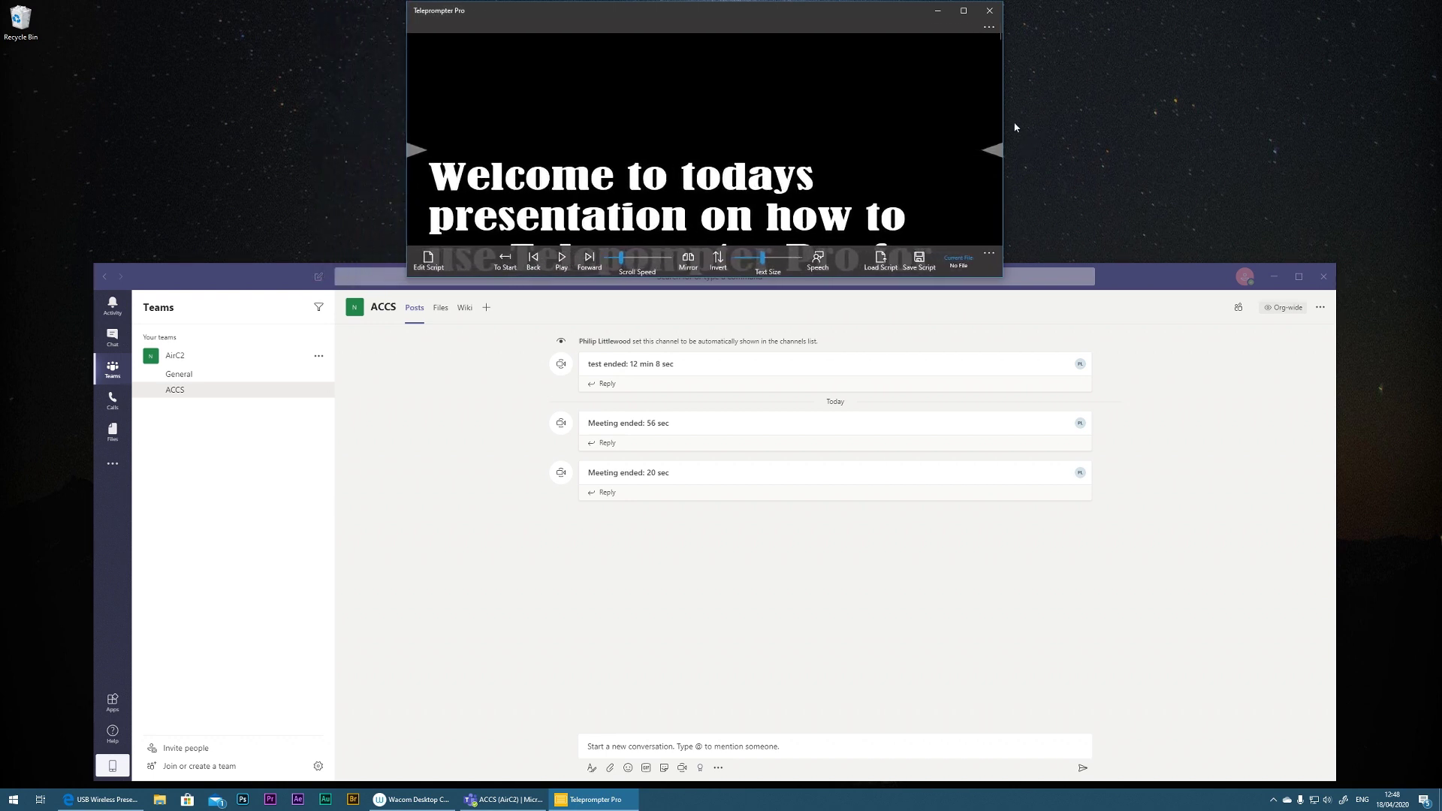
pyautogui.moveTo(1003, 123)
pyautogui.mouseDown()
pyautogui.moveTo(1048, 126)
pyautogui.moveTo(980, 126)
pyautogui.moveTo(1019, 128)
pyautogui.mouseUp()
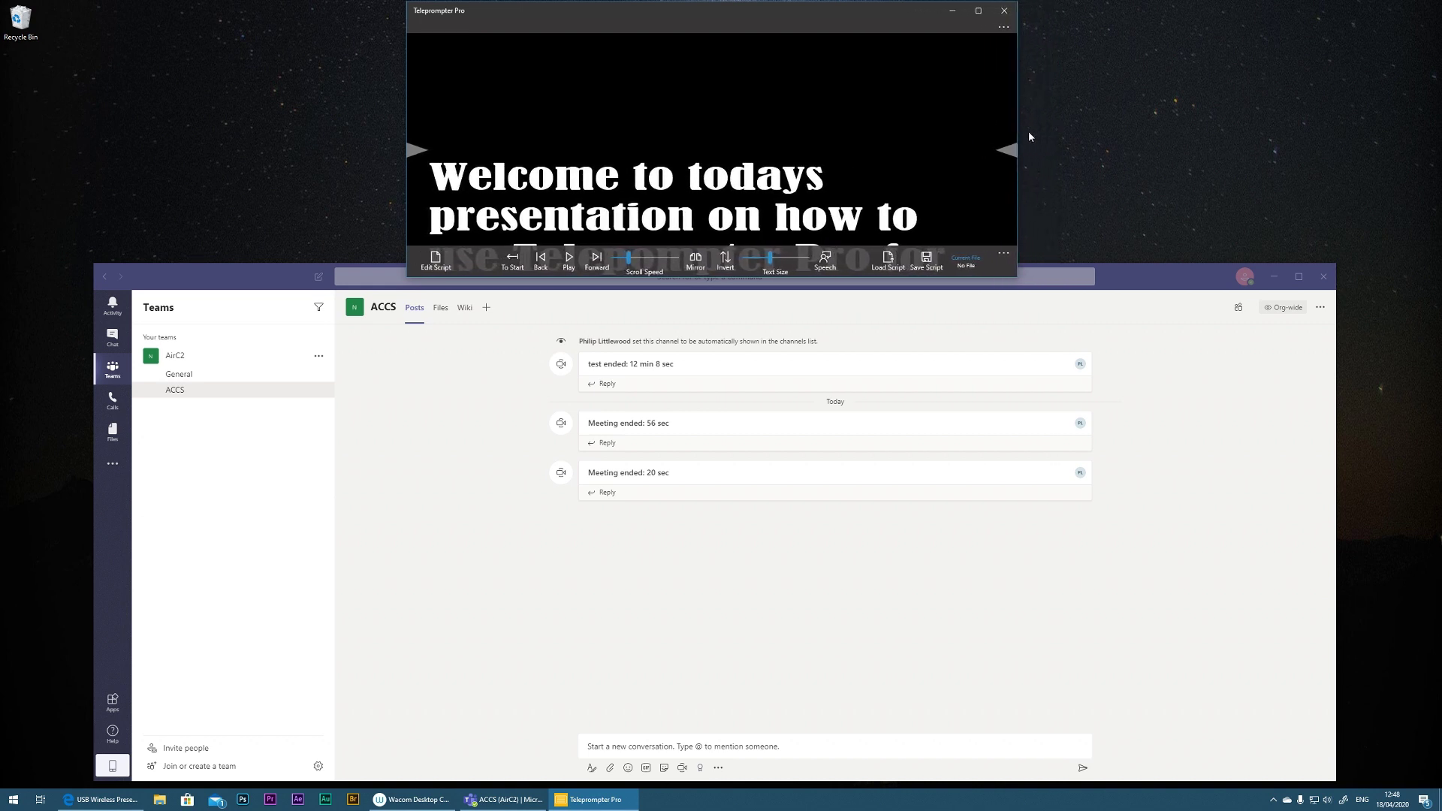
pyautogui.click(1005, 27)
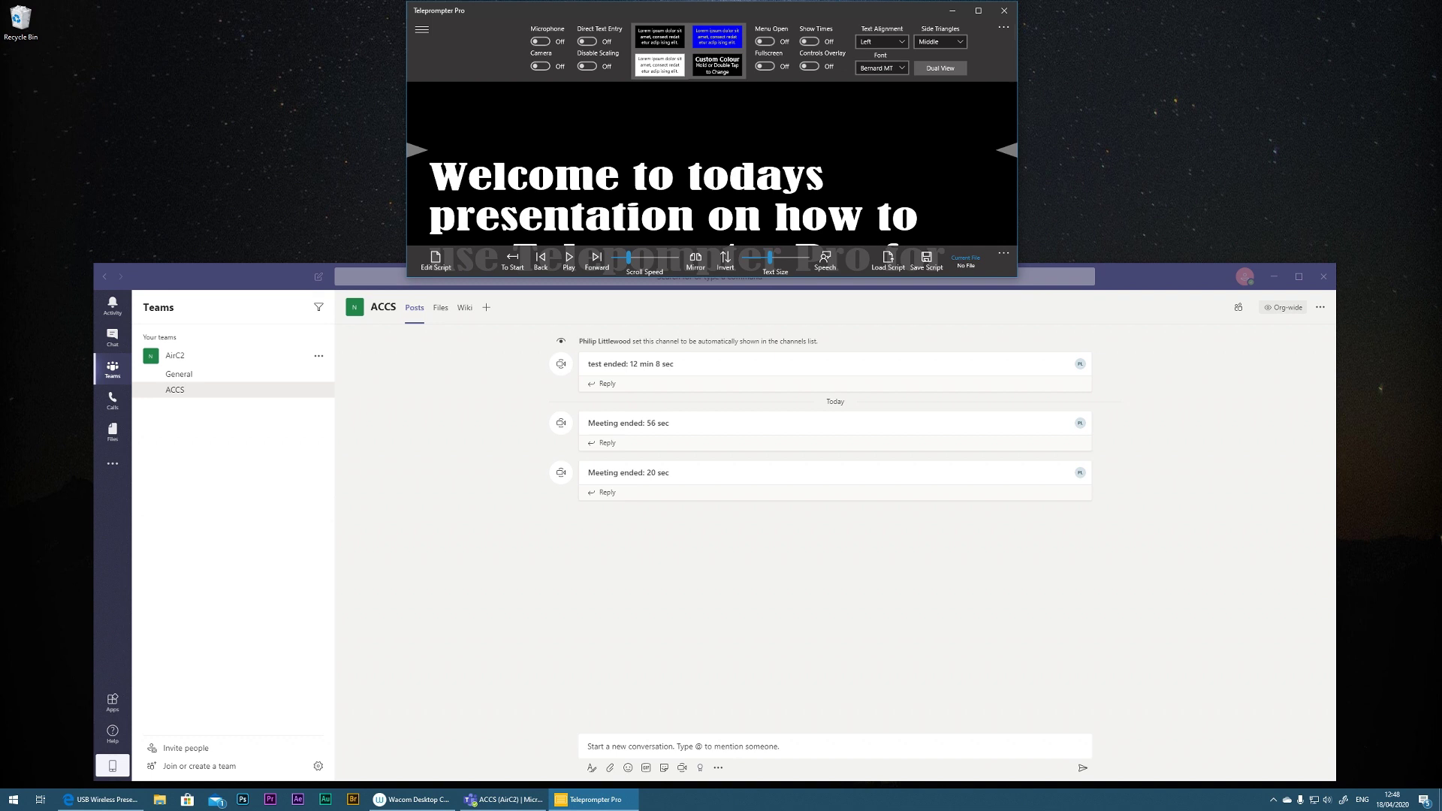
# Set Side Triangles to Top and collapse the settings panel.
pyautogui.click(941, 42)
pyautogui.press('Escape')
pyautogui.click(1006, 41)
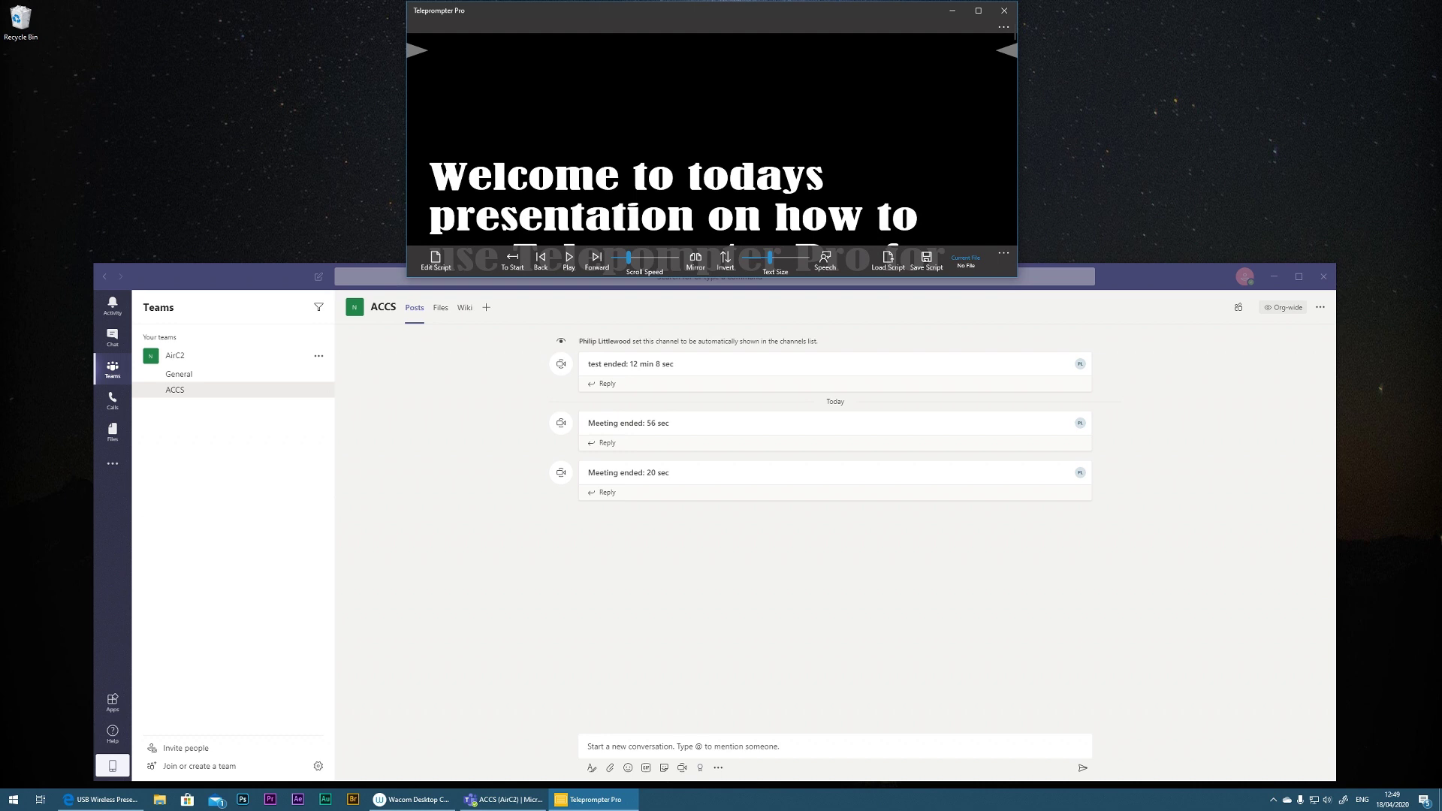
# Narrow the prompter window from the right edge, then widen it back slightly so lines reflow.
pyautogui.moveTo(1017, 91); pyautogui.dragTo(998, 92)
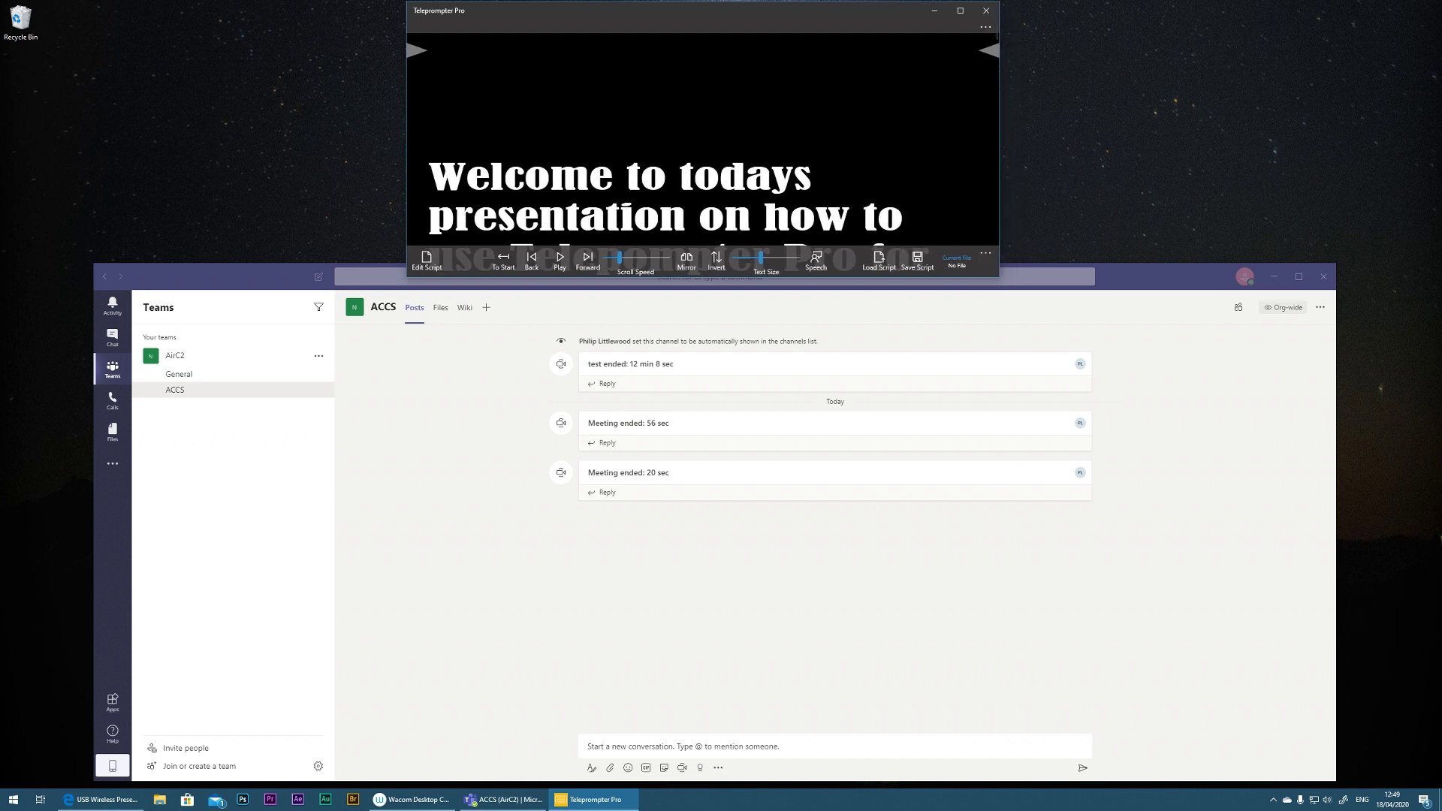
pyautogui.moveTo(1001, 117); pyautogui.dragTo(854, 120)
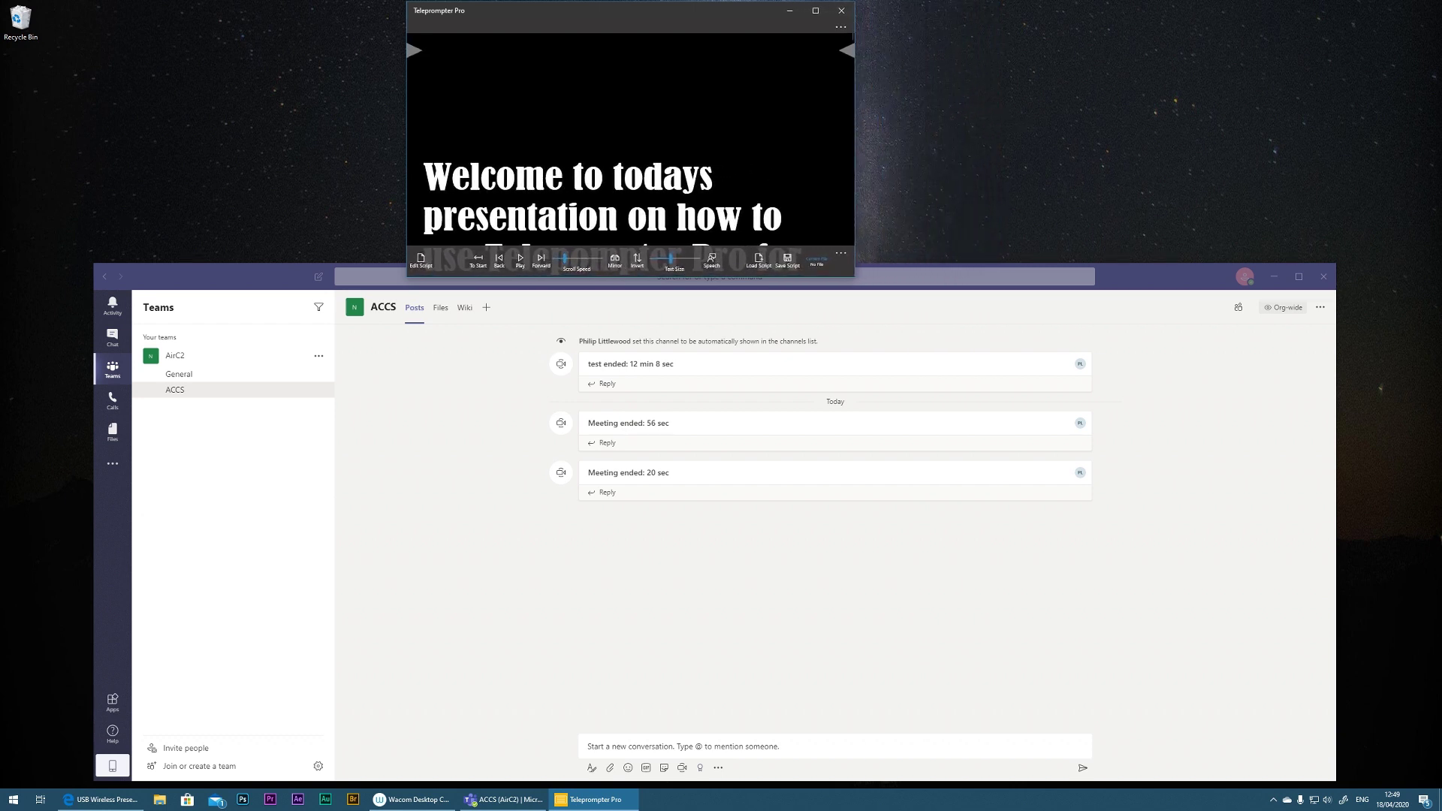
pyautogui.moveTo(854, 136); pyautogui.dragTo(970, 135)
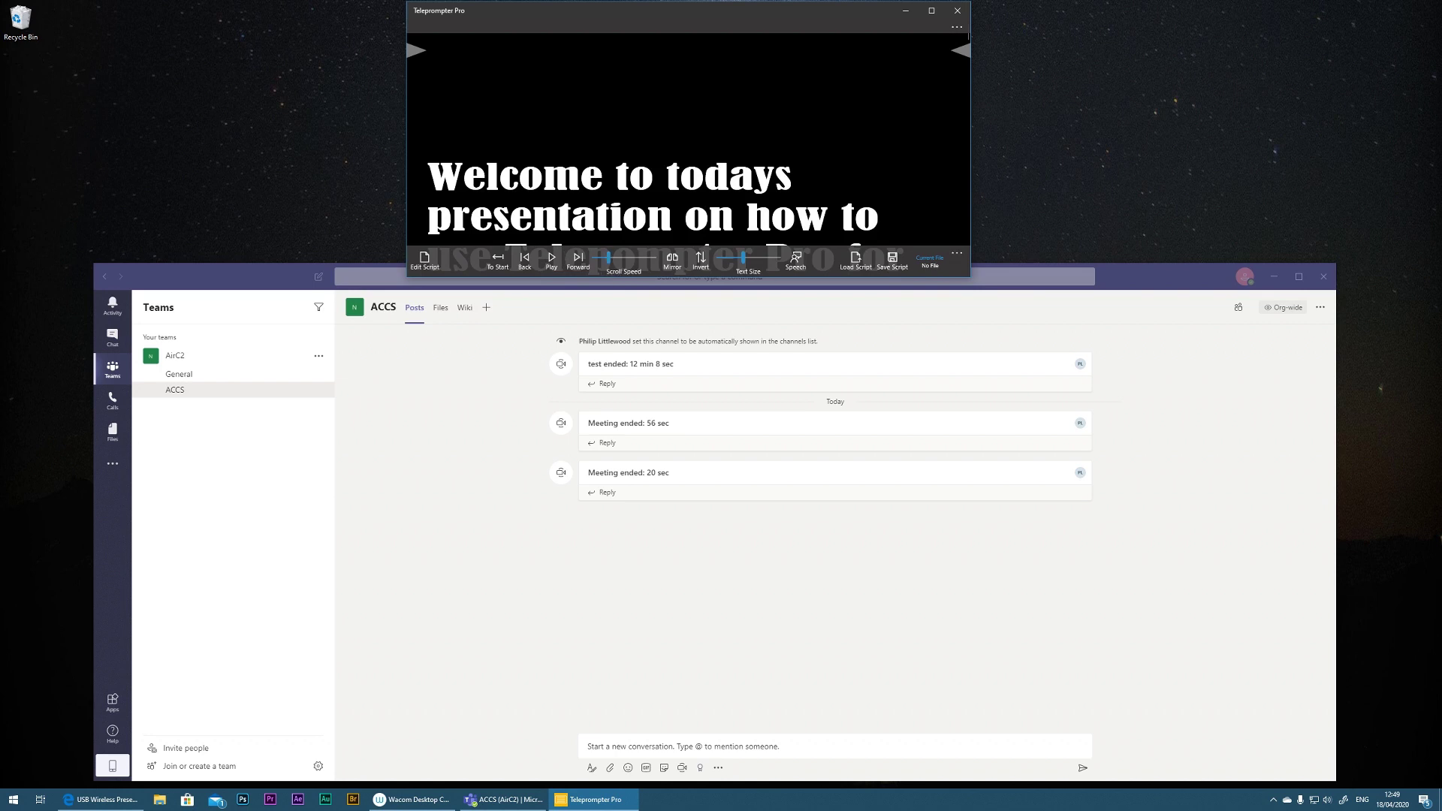
# Set the script's Text Alignment to Centre.
pyautogui.moveTo(794, 30)
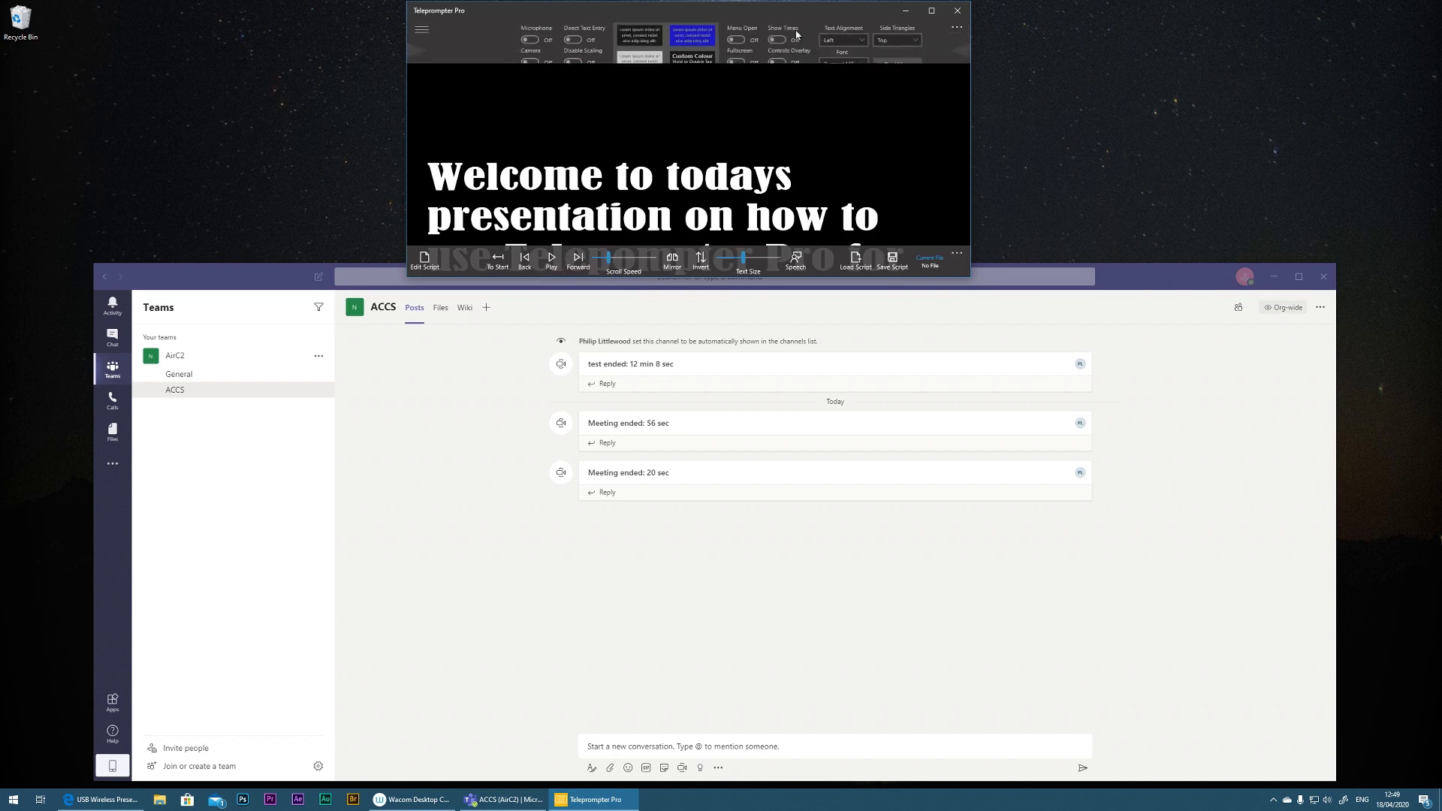
pyautogui.click(863, 42)
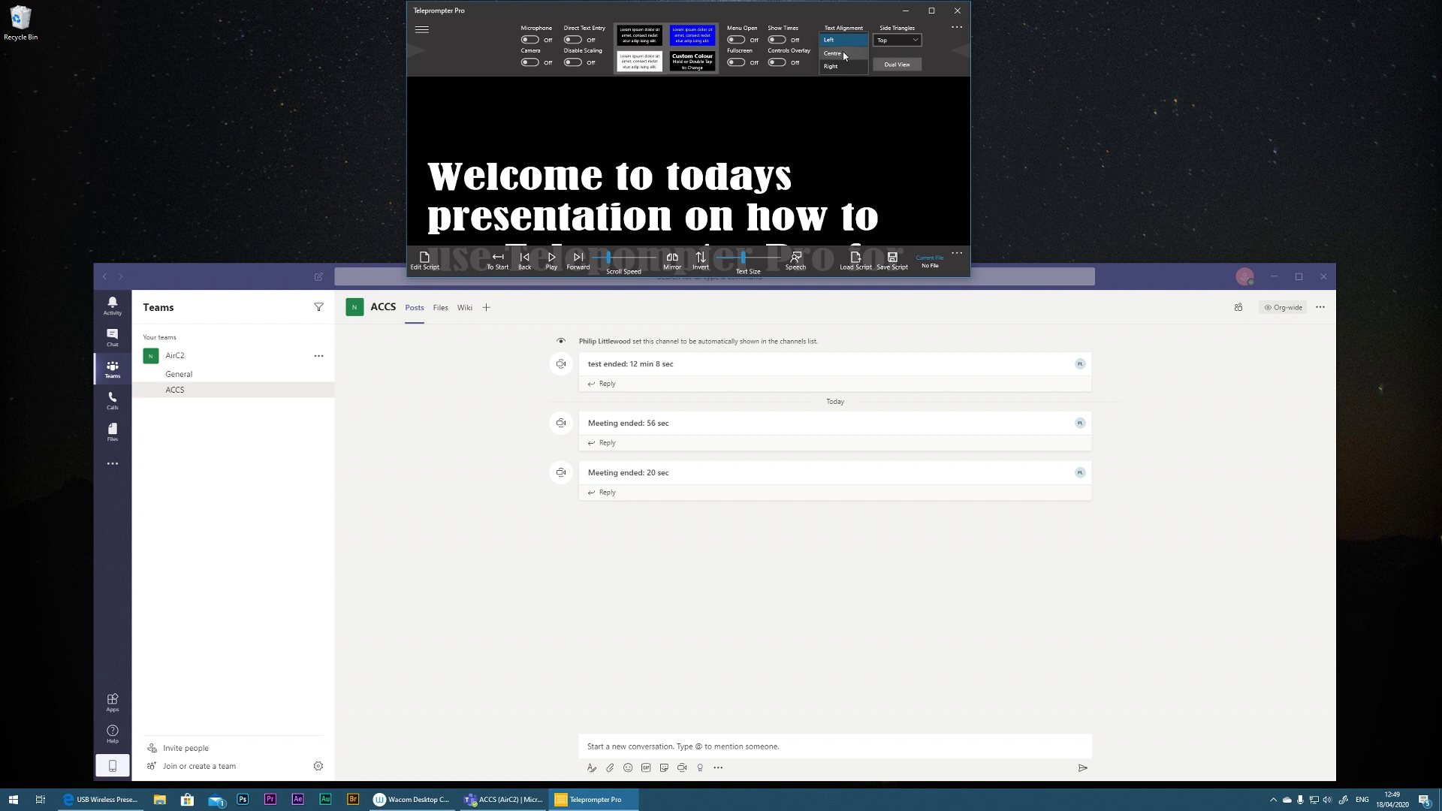
pyautogui.click(841, 54)
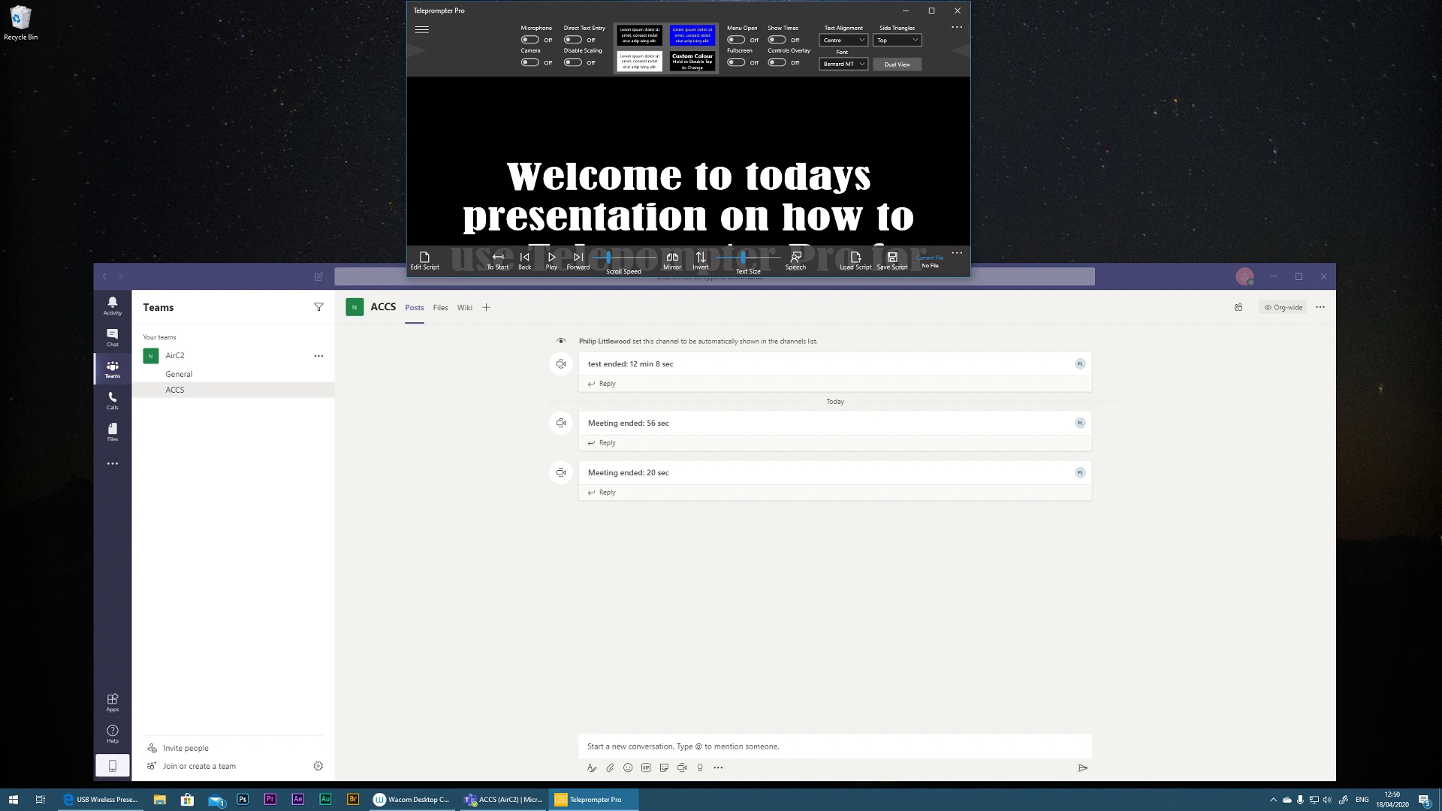
# Reduce the Line Width slider to its minimum in the Settings panel, then close Settings.
pyautogui.click(417, 33)
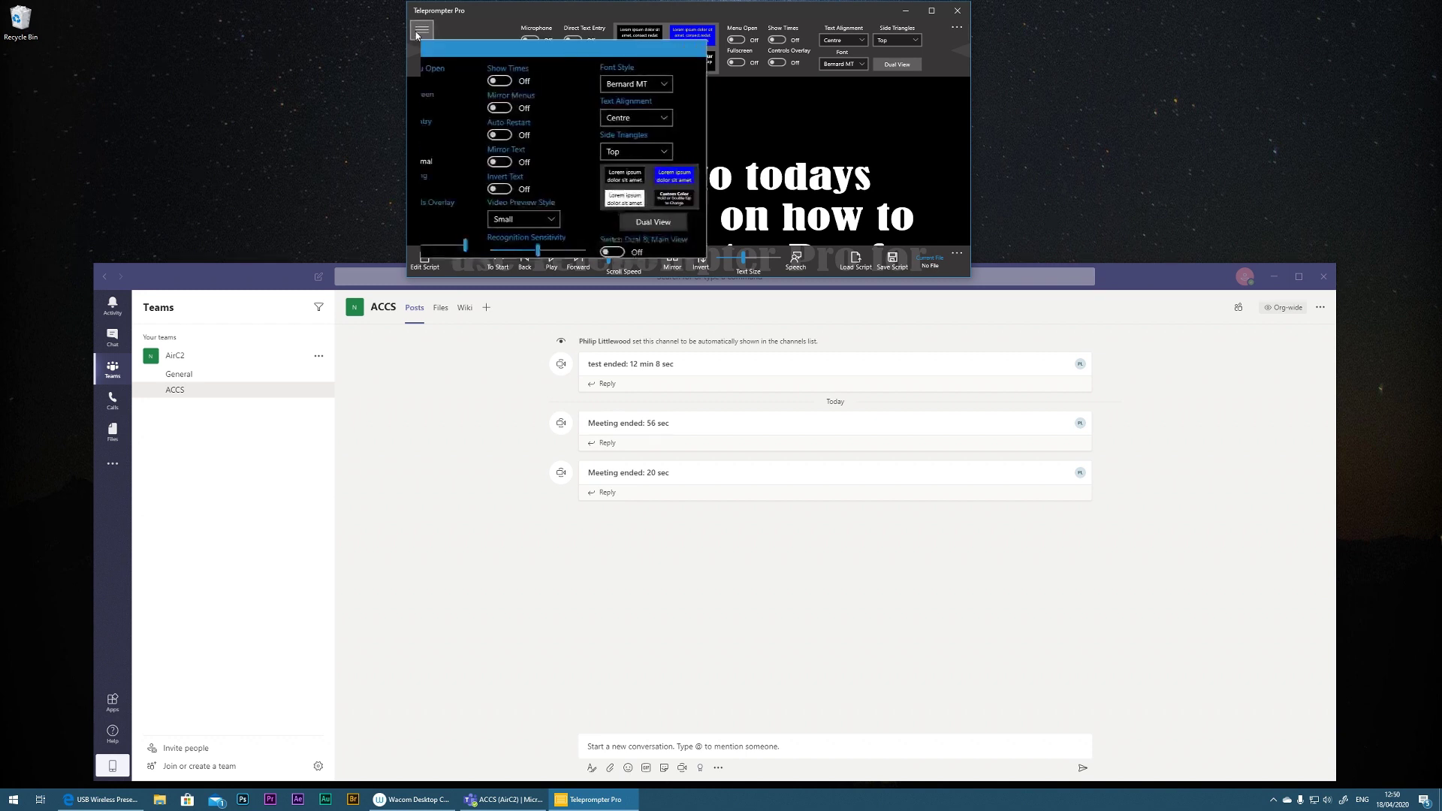
pyautogui.click(520, 249)
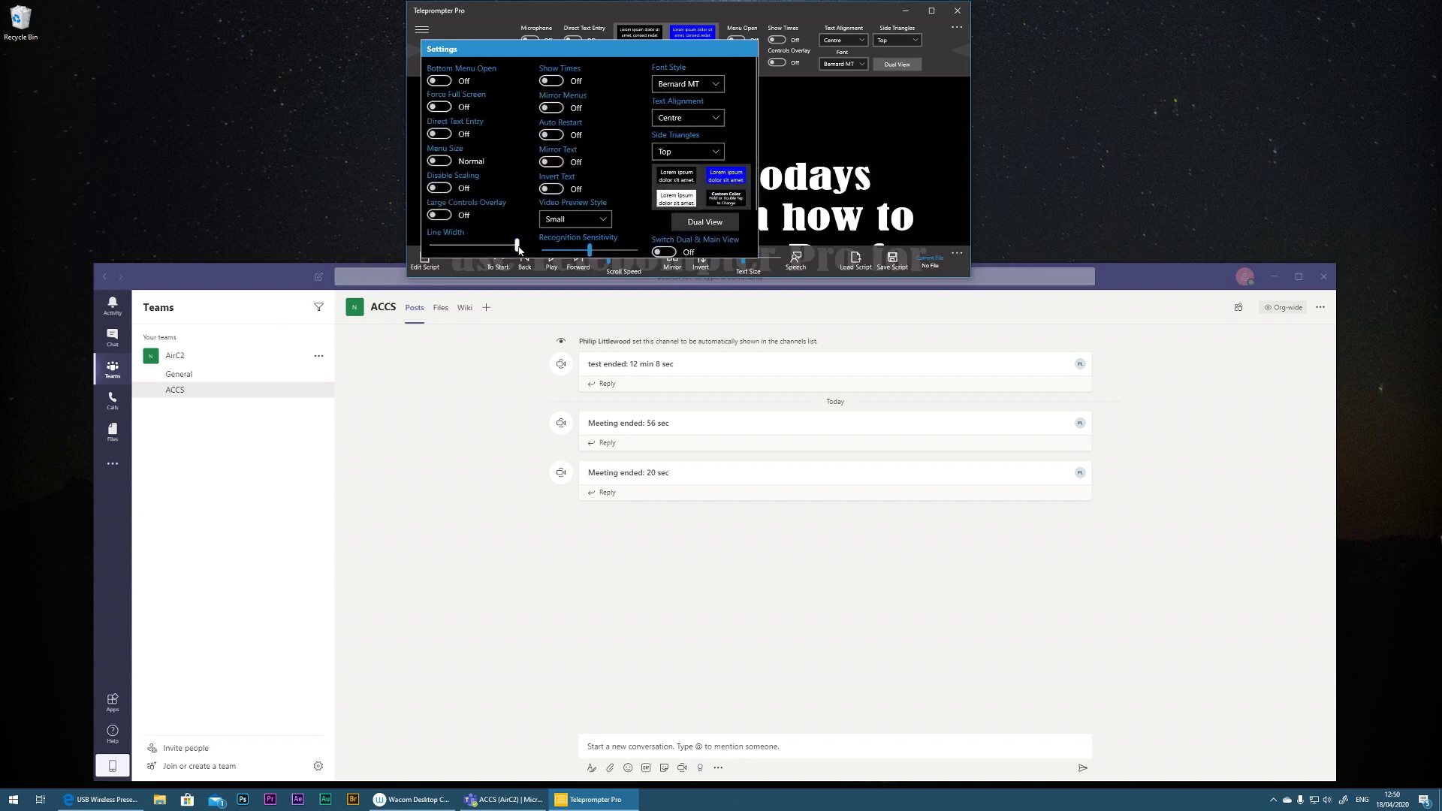
pyautogui.moveTo(510, 250); pyautogui.dragTo(427, 244)
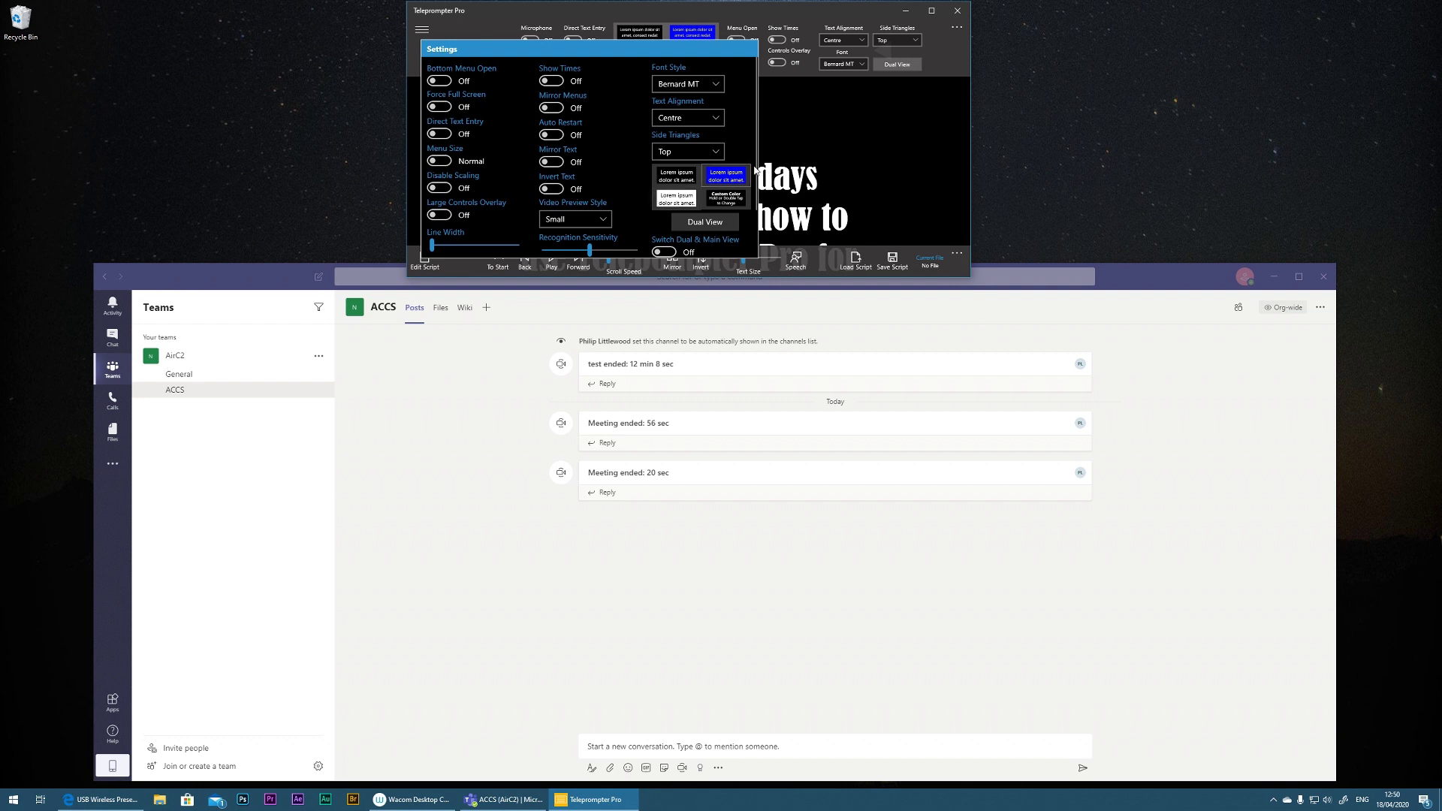
pyautogui.click(824, 155)
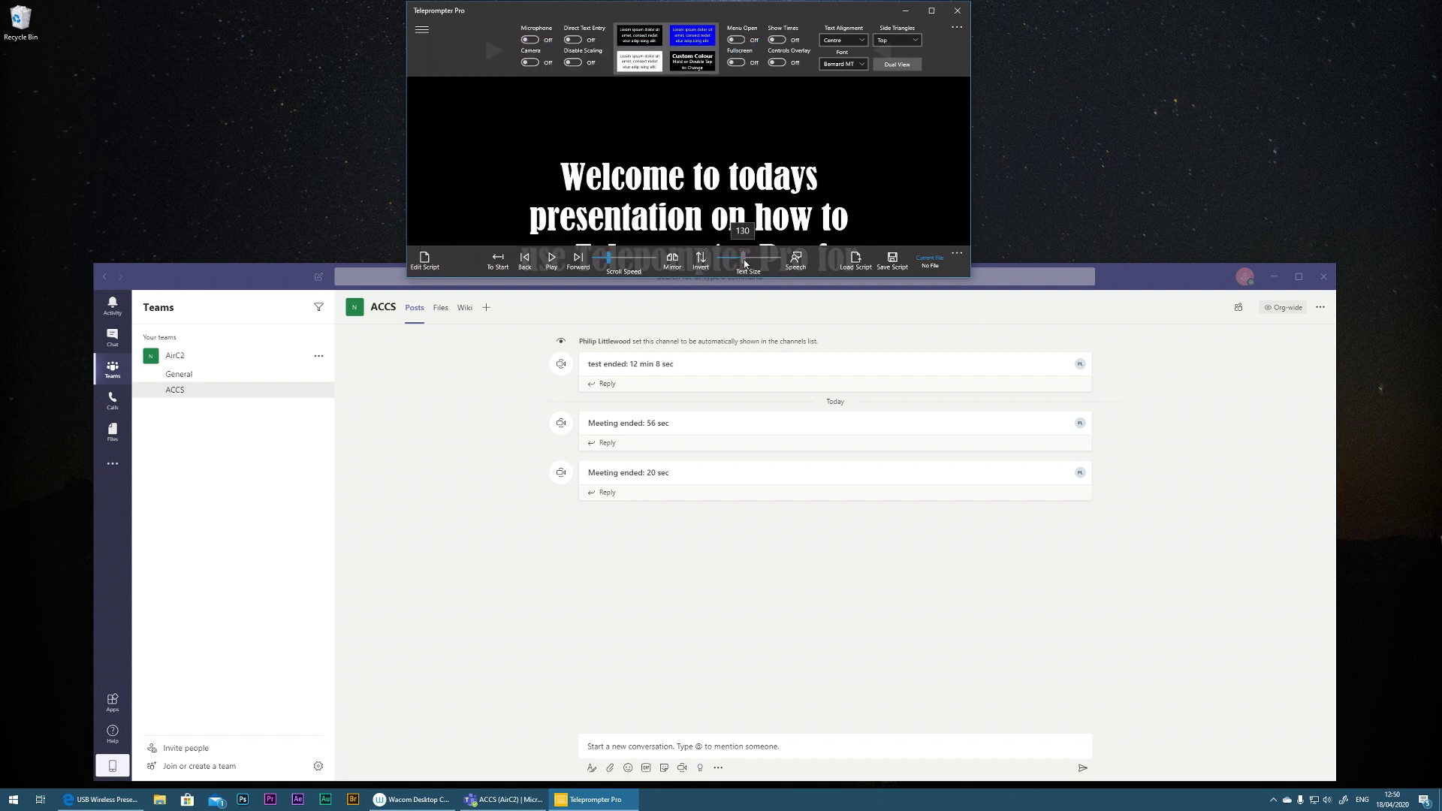
# Raise Text Size from 130 to 165 and play the script, resuming it after a pause.
pyautogui.moveTo(745, 263); pyautogui.dragTo(749, 265)
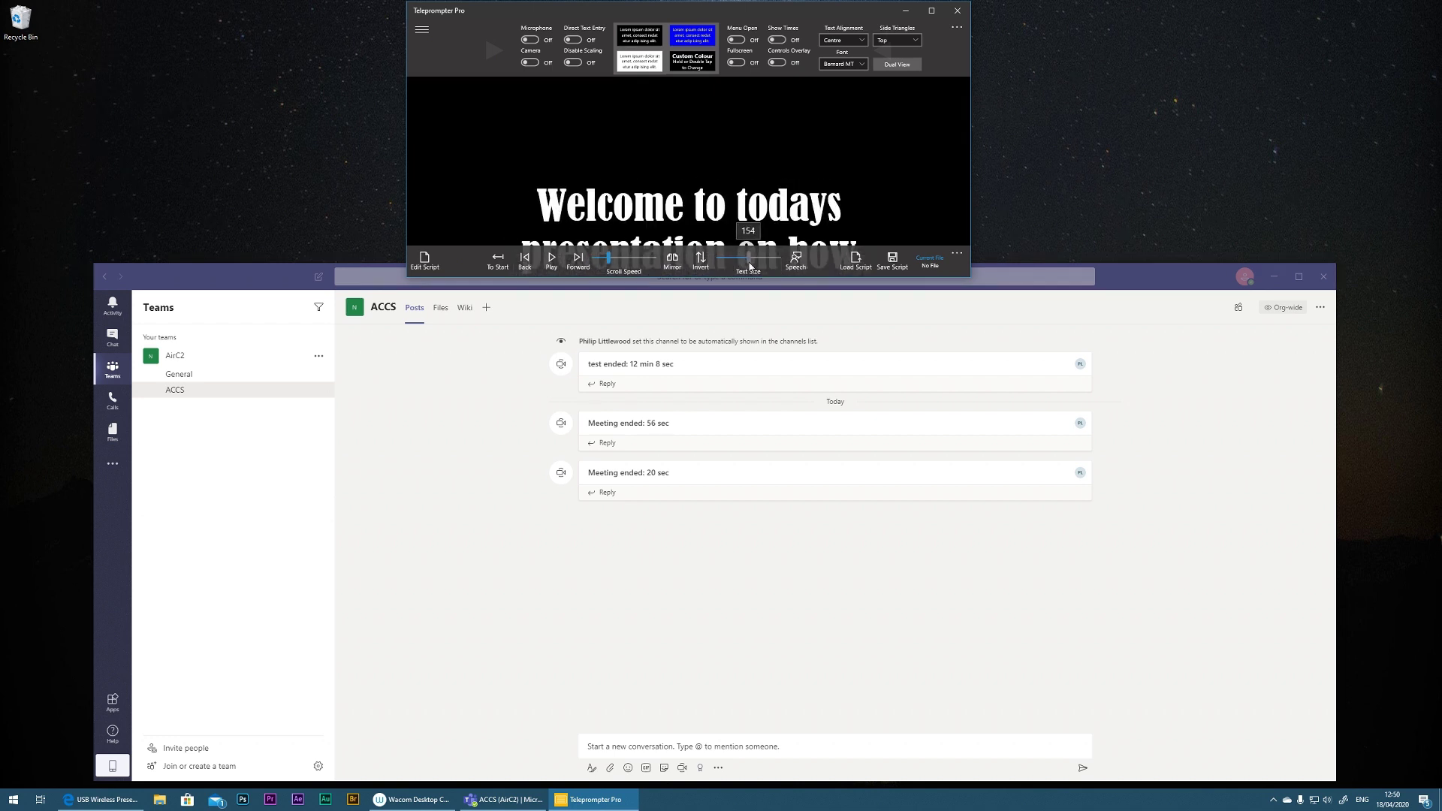
pyautogui.click(551, 260)
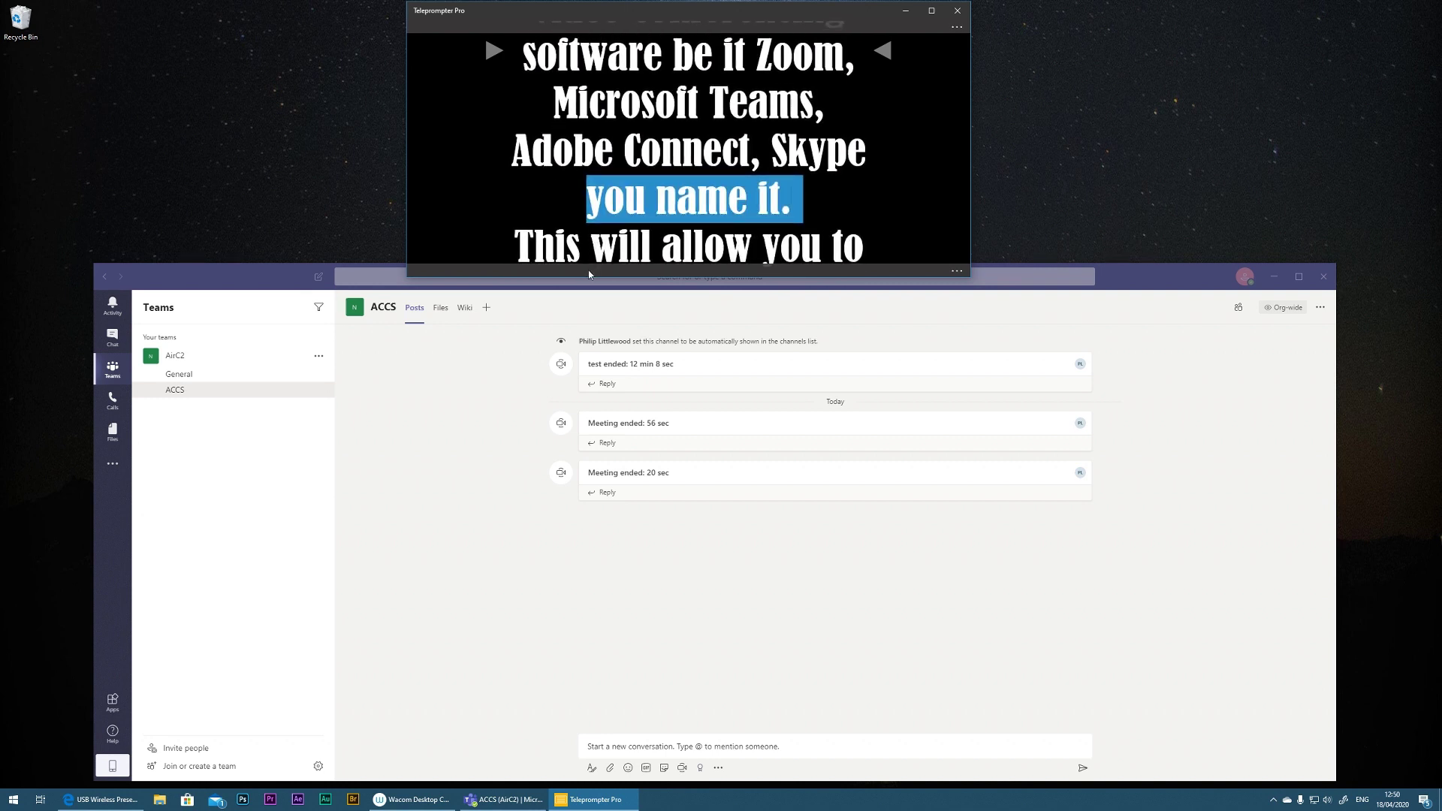
pyautogui.moveTo(602, 261)
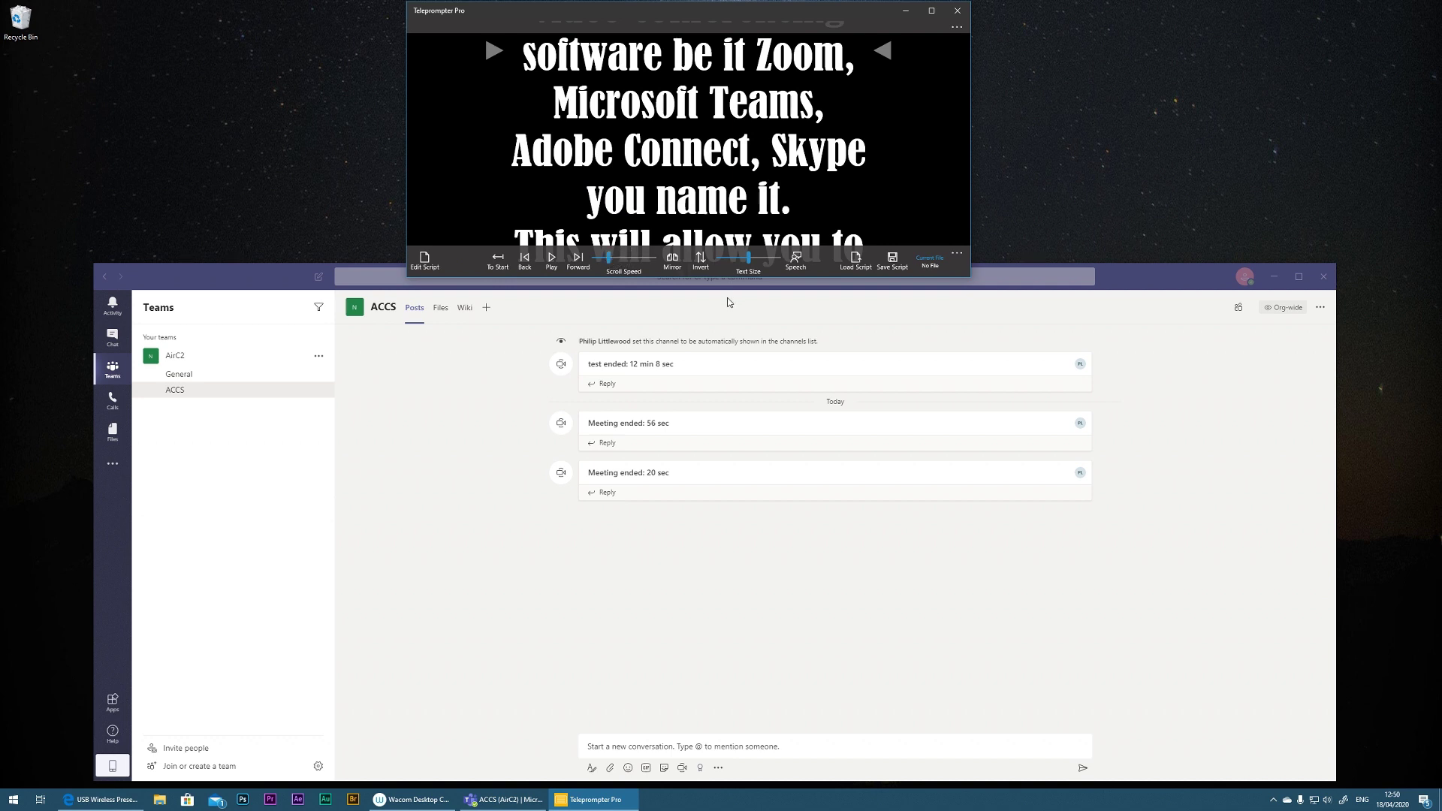
pyautogui.click(551, 261)
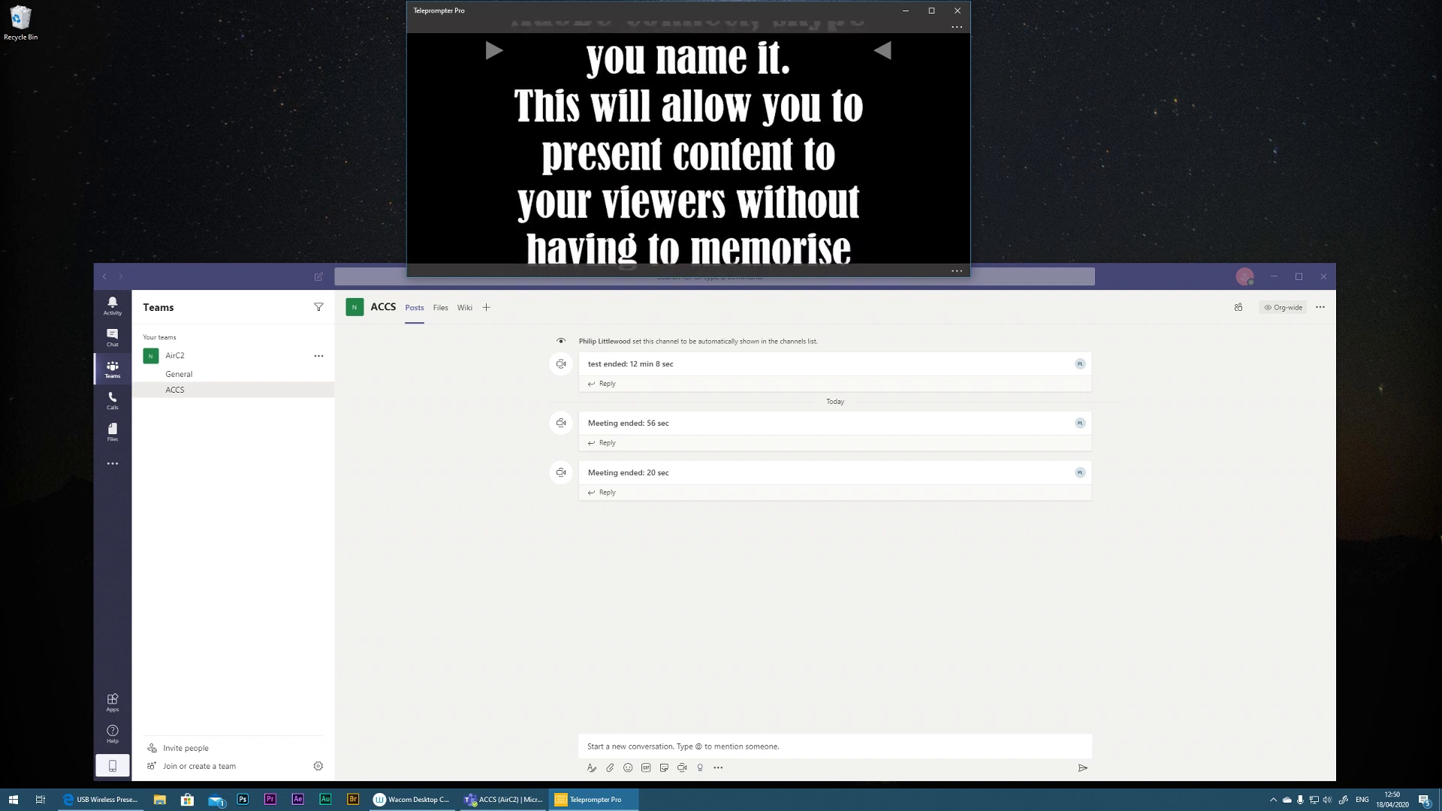
pyautogui.moveTo(569, 169)
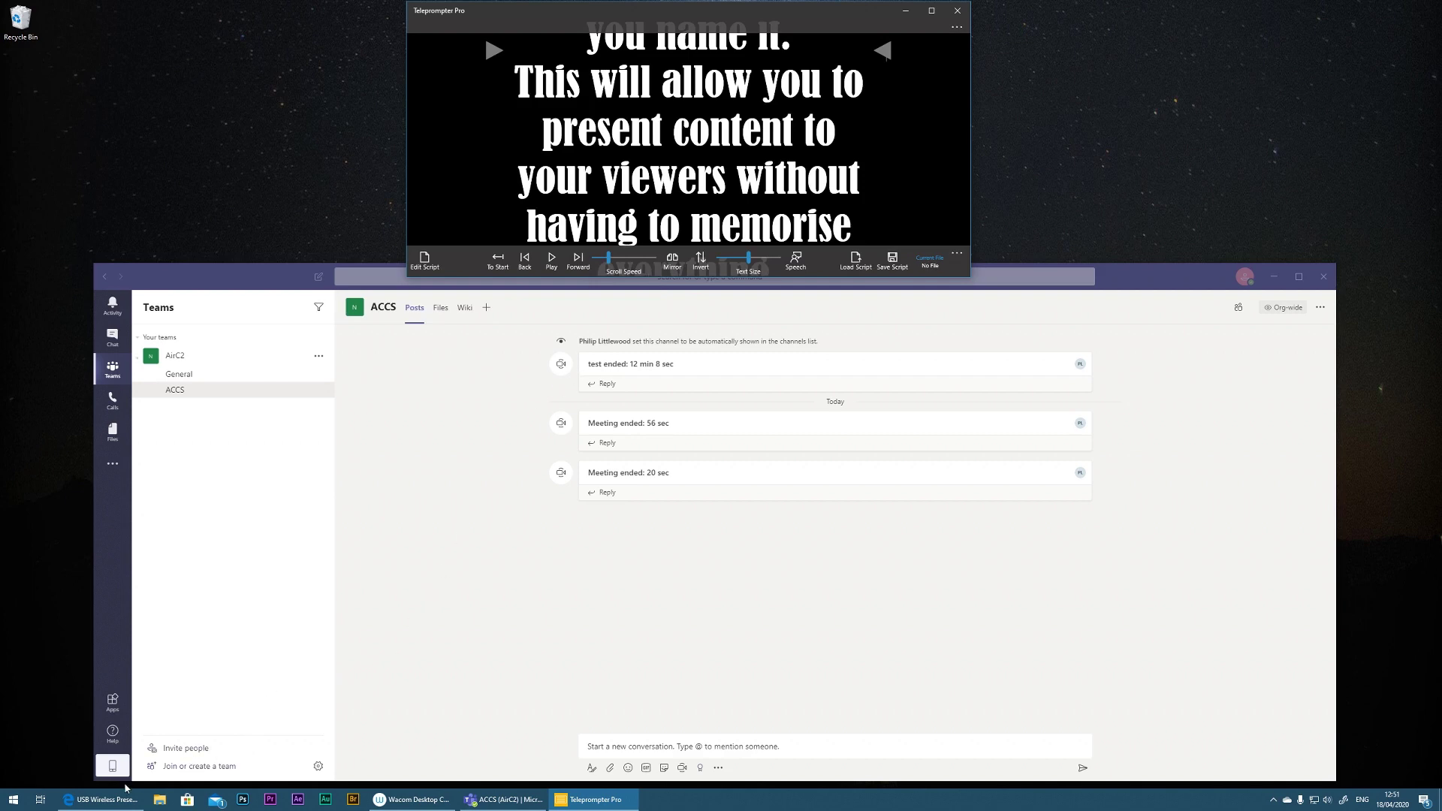
# Bring the AliExpress presenter-clicker page to the front and move the Edge window lower down.
pyautogui.click(105, 799)
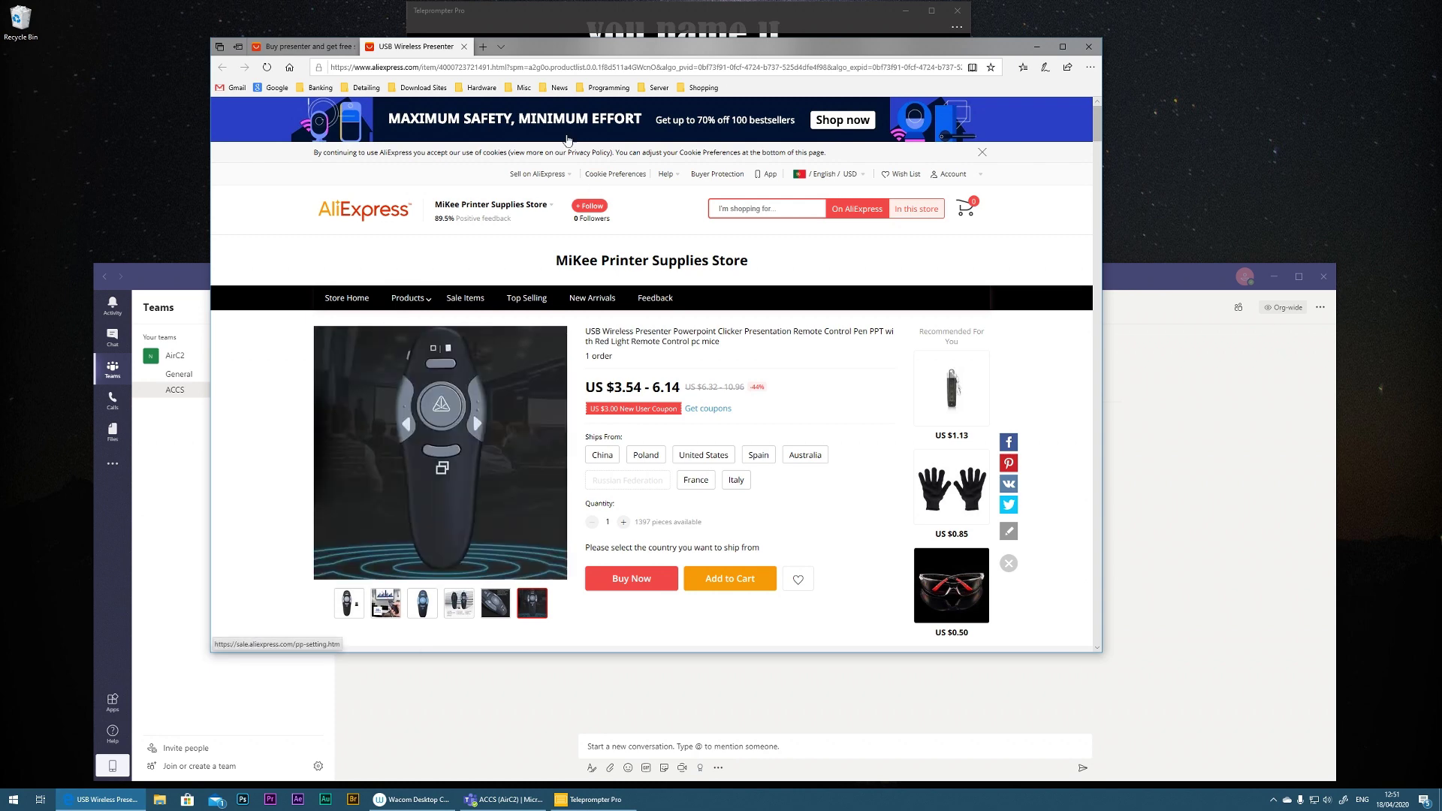
pyautogui.moveTo(600, 50); pyautogui.dragTo(501, 451)
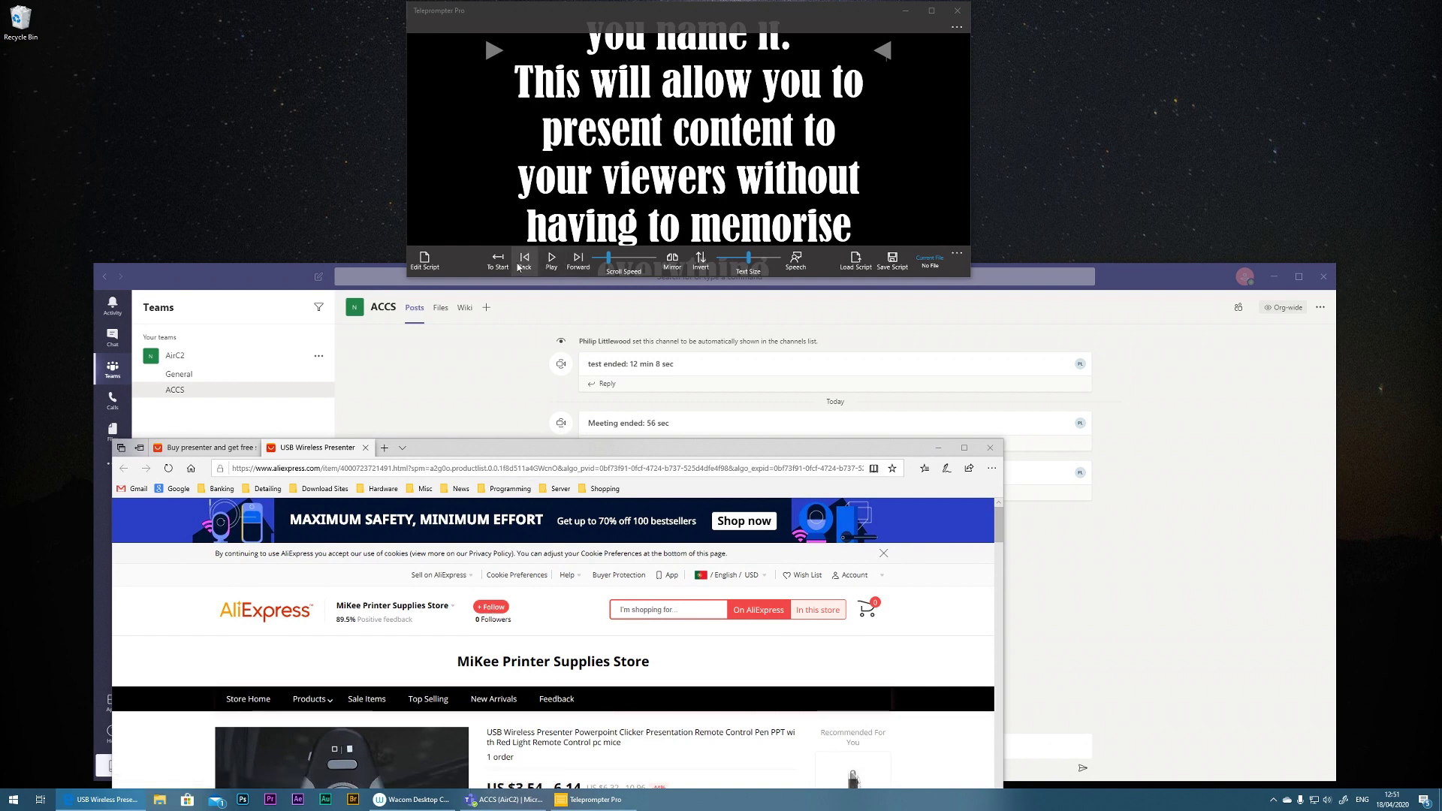
# Step the script back two lines and forward three, play it to the end, and move Edge up-right.
pyautogui.click(524, 267)
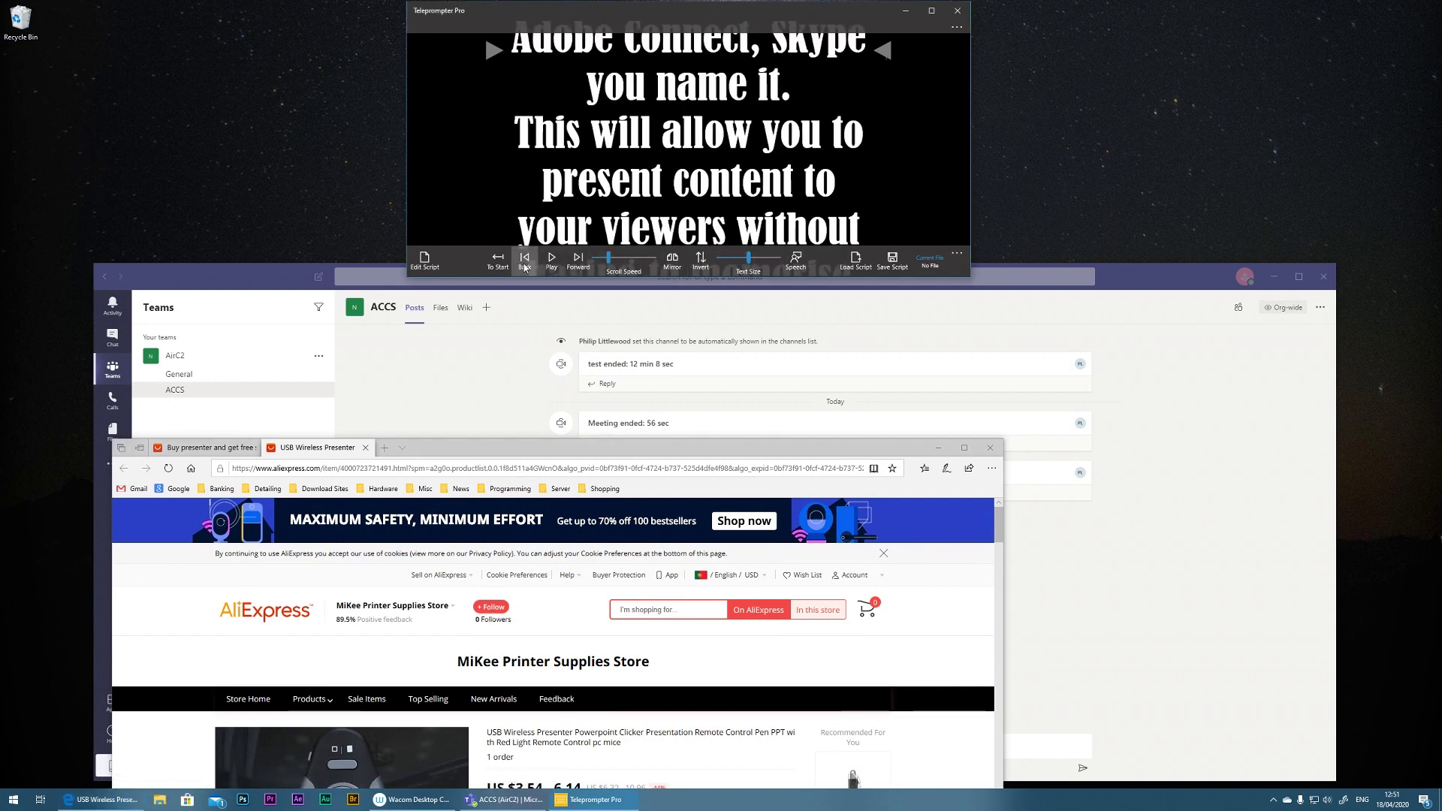
pyautogui.click(524, 268)
pyautogui.click(577, 263)
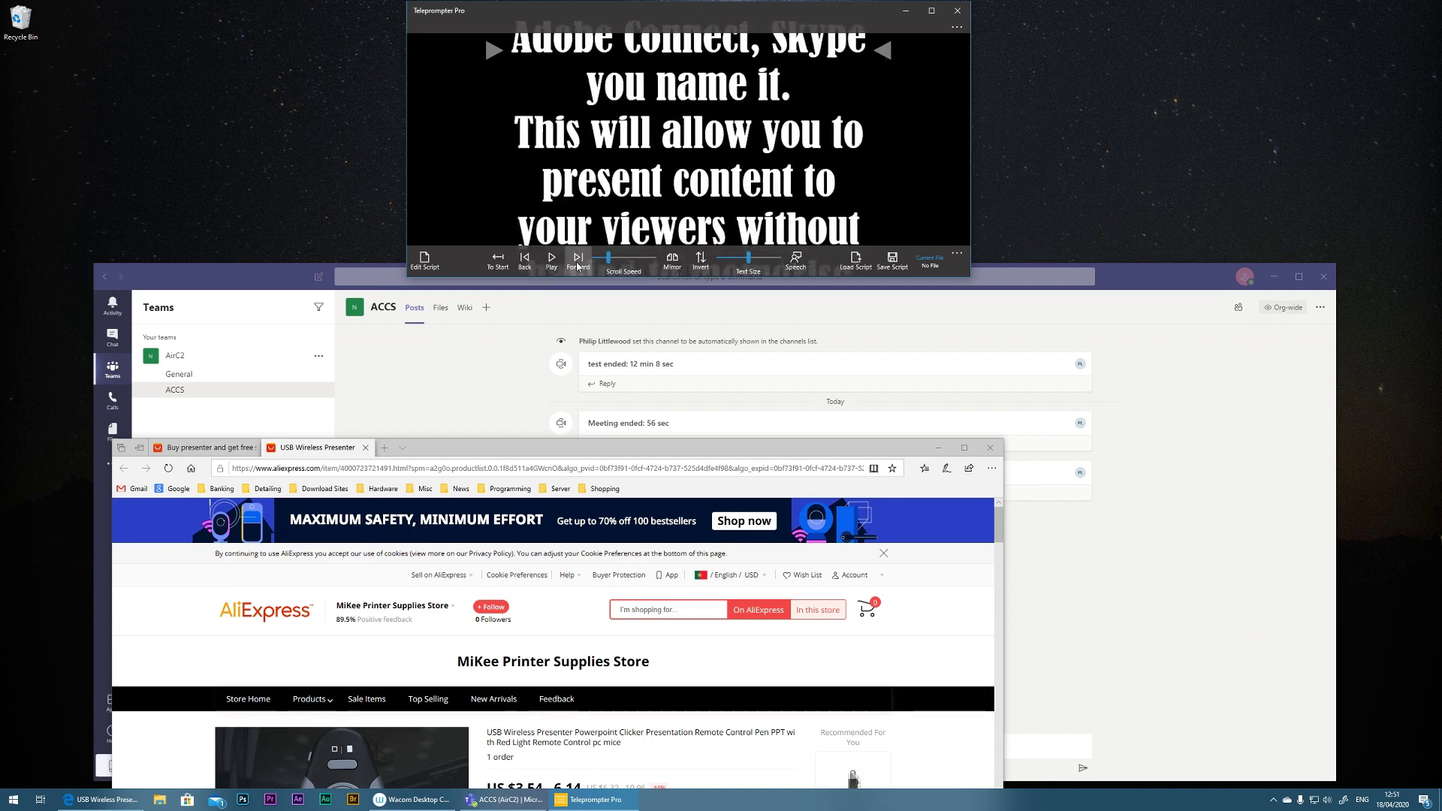
pyautogui.click(578, 262)
pyautogui.click(578, 262)
pyautogui.click(552, 261)
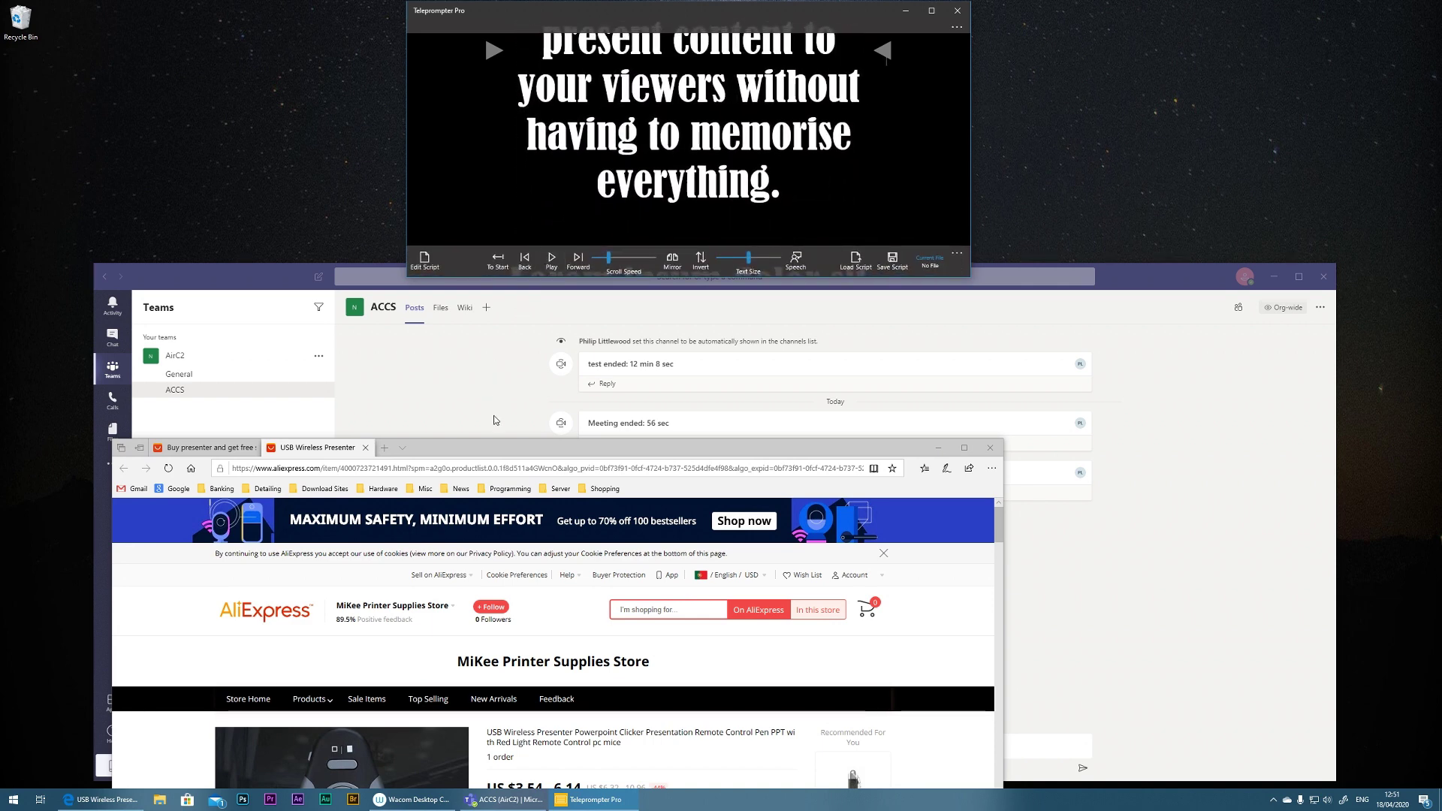
pyautogui.moveTo(469, 448); pyautogui.dragTo(616, 337)
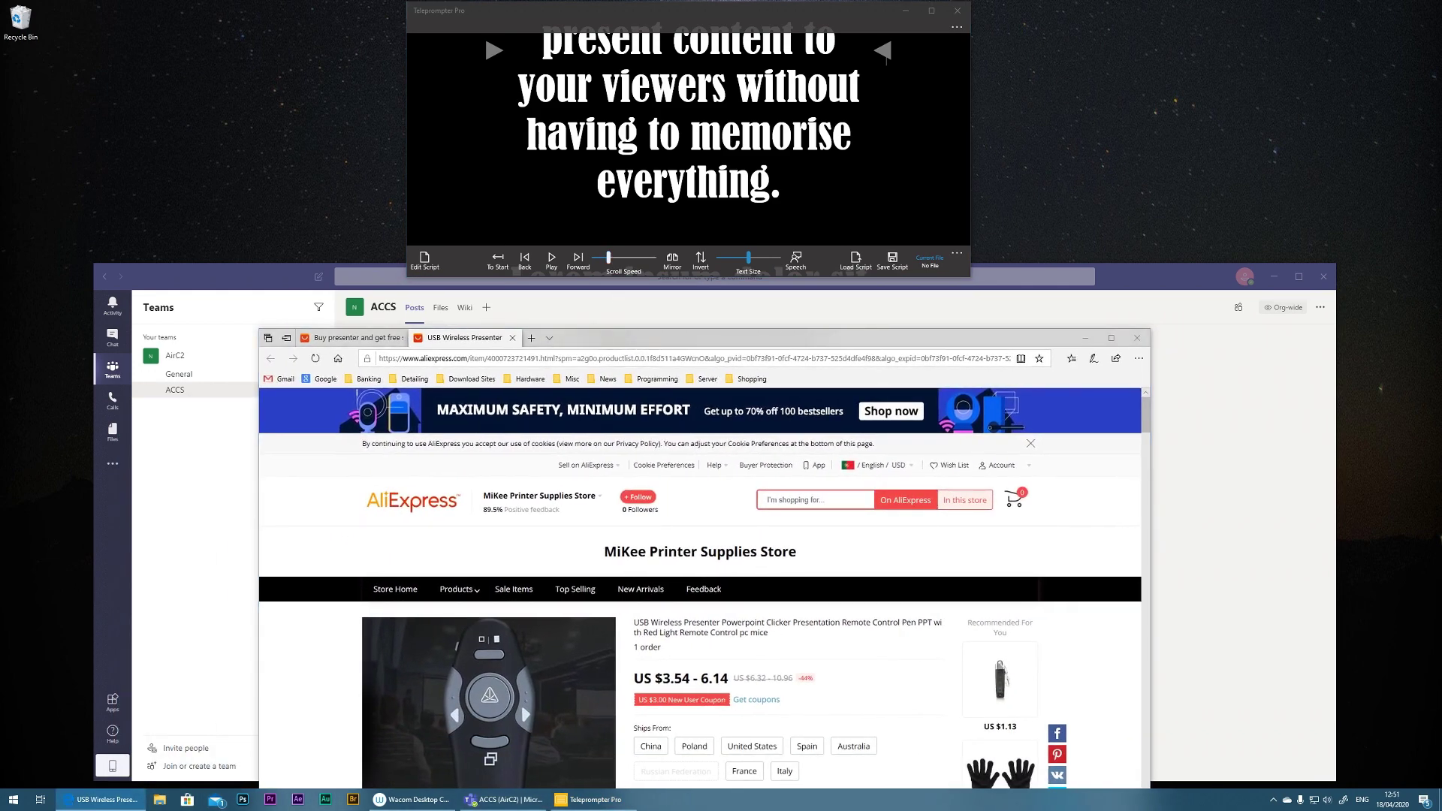